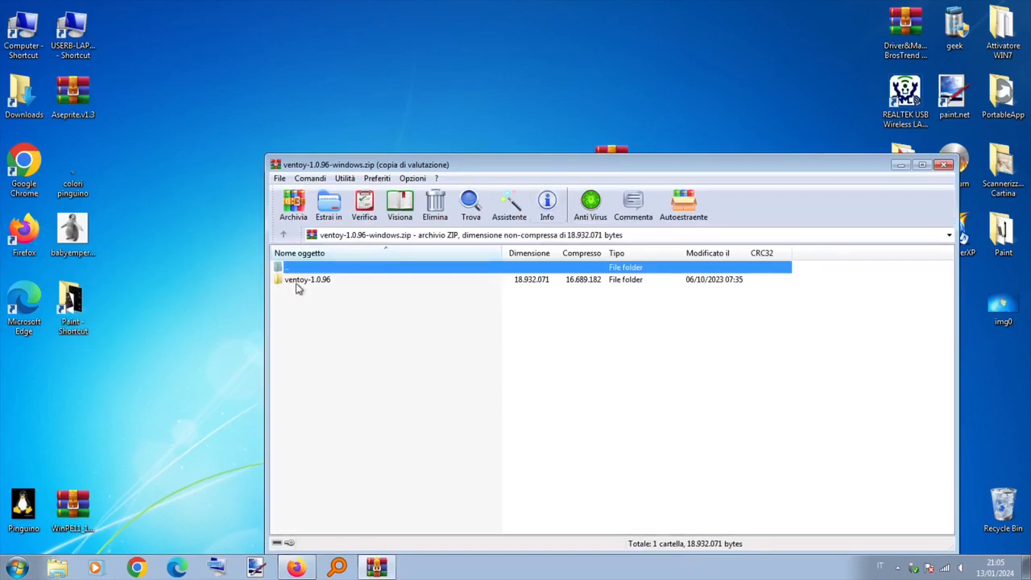
Step: Extract the ventoy-1.0.96 folder from the ZIP archive to the desktop and close the archive
{"action": "left_click", "coordinate": [298, 280]}
{"action": "left_click", "coordinate": [716, 310]}
{"action": "left_click_drag", "start_coordinate": [352, 283], "coordinate": [464, 99]}
{"action": "key", "text": "alt+F4"}
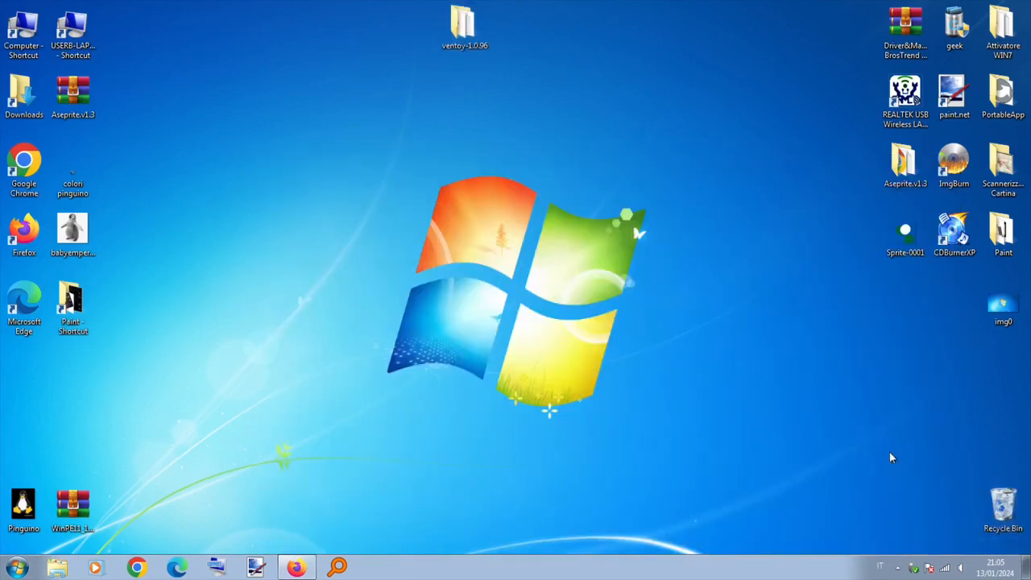
Step: Launch Ventoy2Disk from the ventoy-1.0.96 folder with administrator permission, check its device list, and close it
{"action": "double_click", "coordinate": [465, 30]}
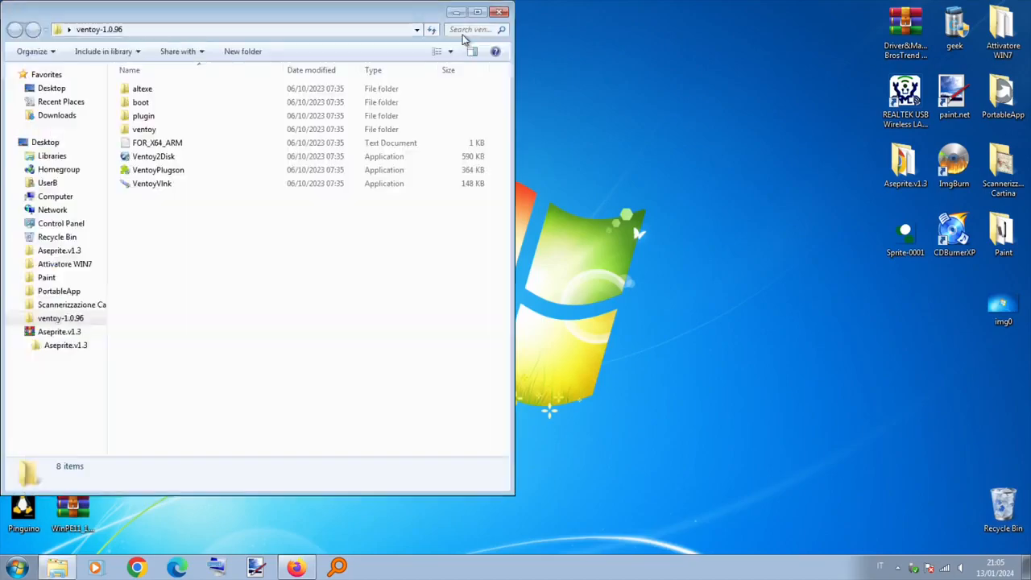
{"action": "double_click", "coordinate": [194, 157]}
{"action": "left_click", "coordinate": [304, 289]}
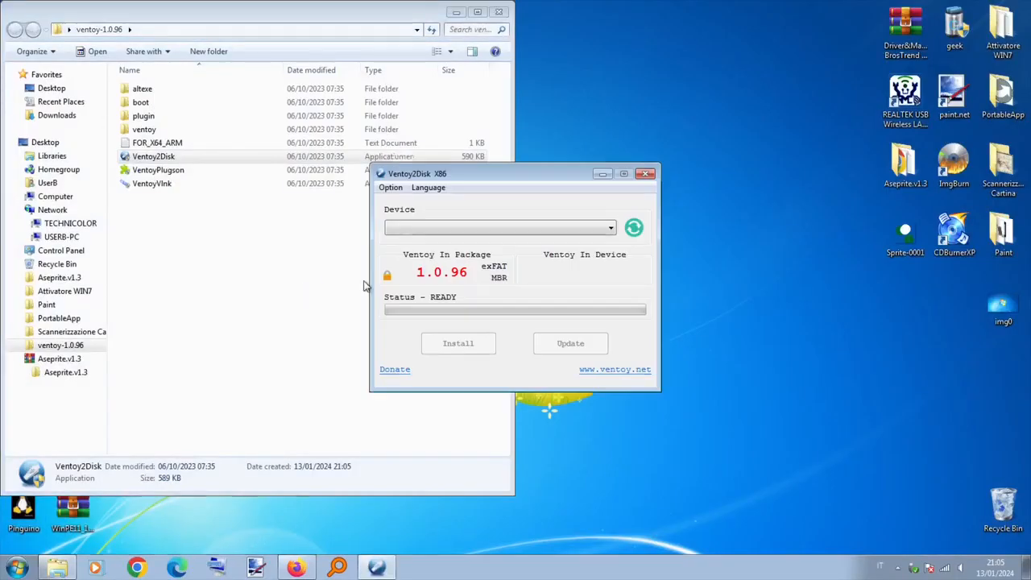
{"action": "left_click", "coordinate": [444, 232]}
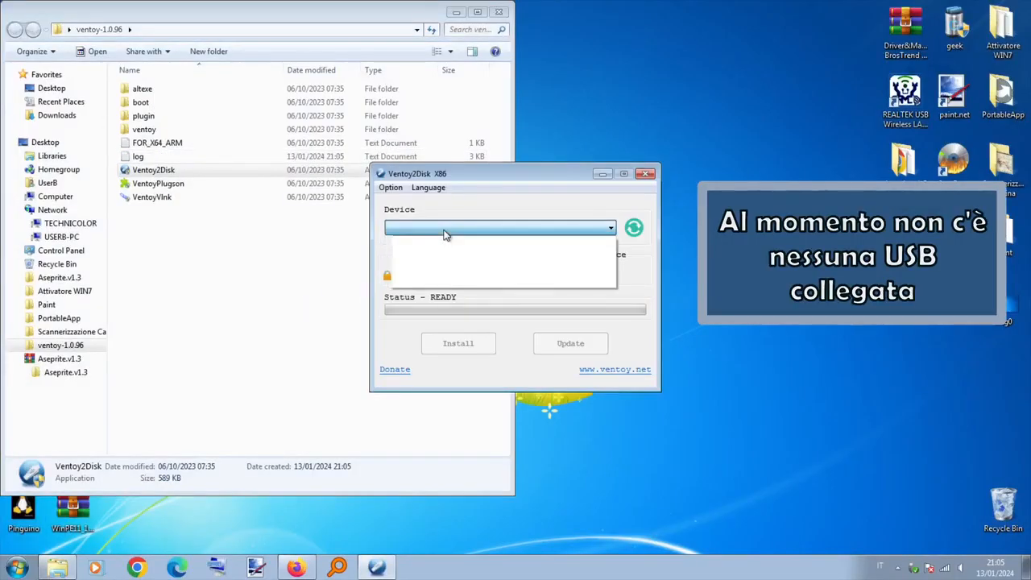
{"action": "left_click", "coordinate": [444, 231]}
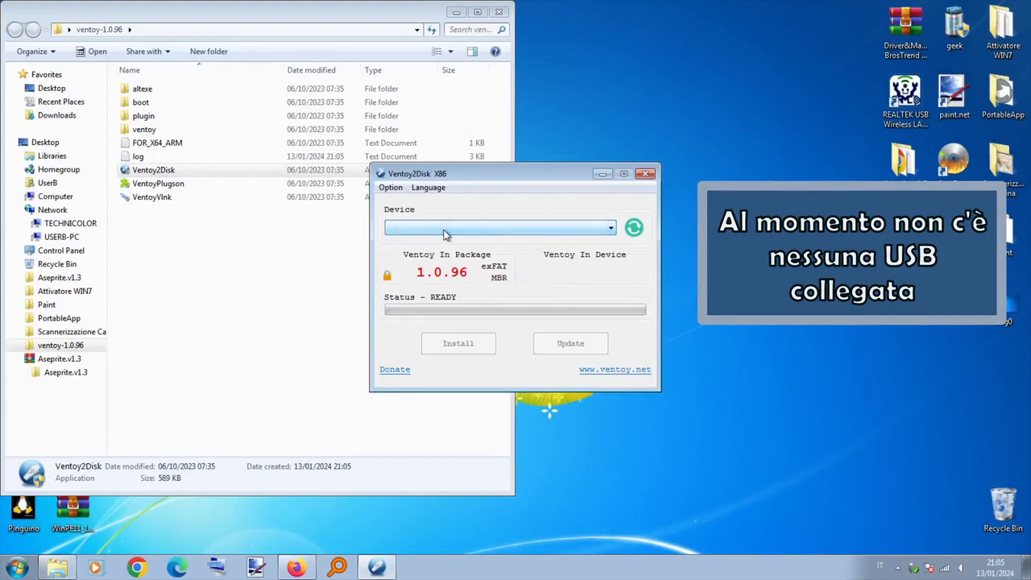
{"action": "left_click", "coordinate": [646, 174]}
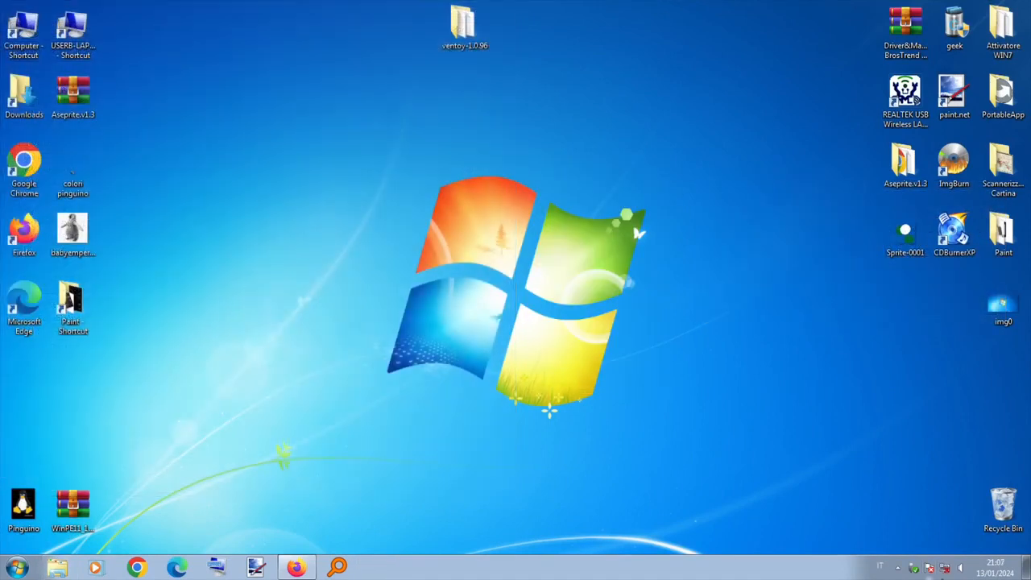
Step: Examine the contents of the removable drive FAUZA16GB (D:) and close its window
{"action": "left_click", "coordinate": [916, 569]}
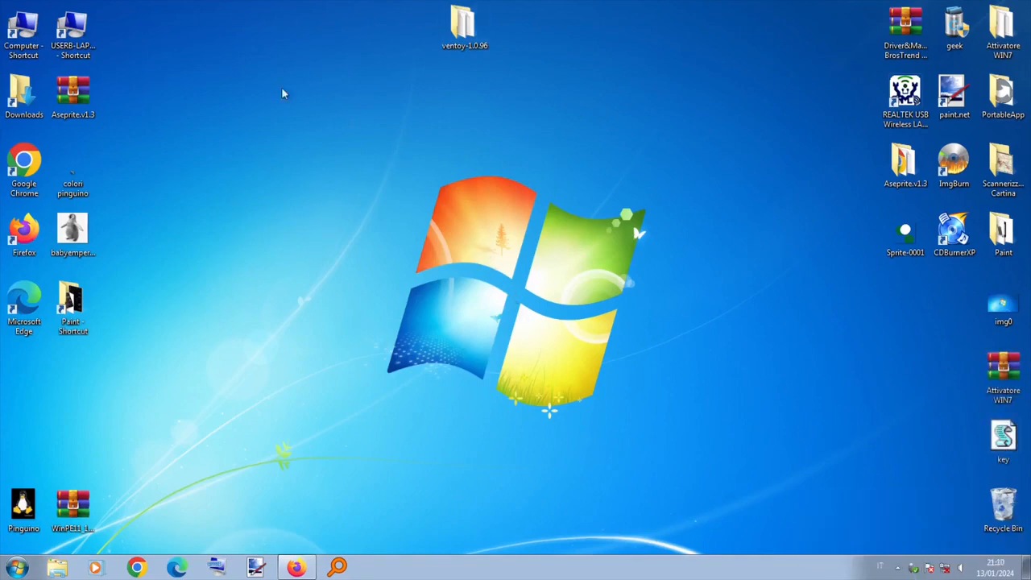
{"action": "double_click", "coordinate": [7, 32]}
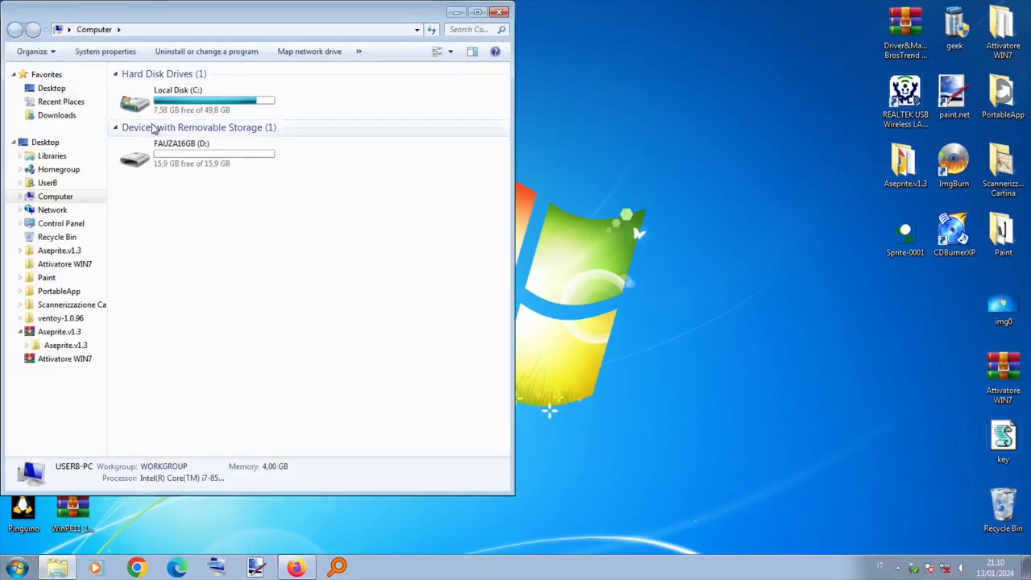
{"action": "double_click", "coordinate": [226, 166]}
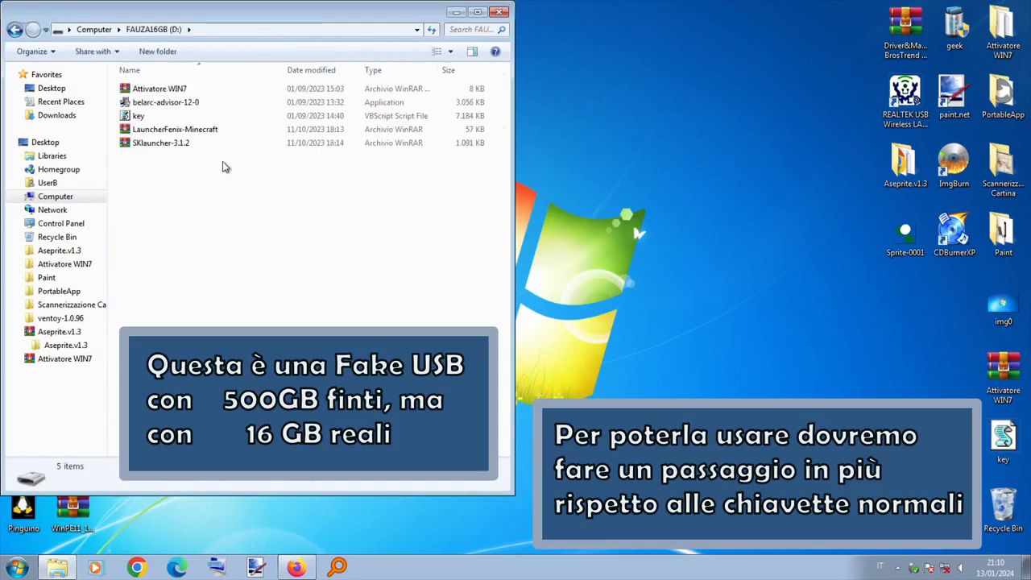
{"action": "left_click", "coordinate": [500, 12]}
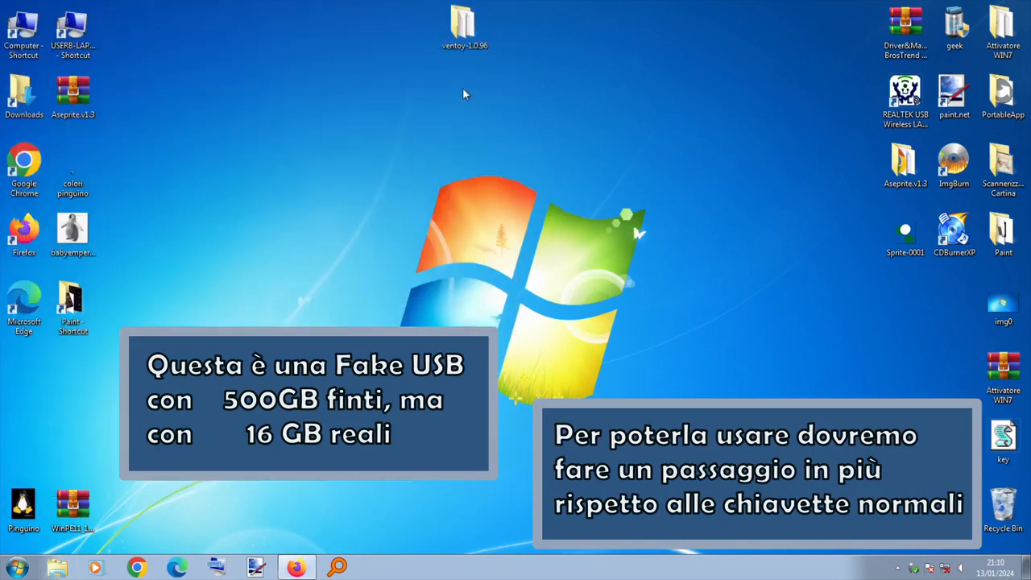
Step: Start Ventoy2Disk from the ventoy-1.0.96 folder with administrator permission and keep the 500GB Mass Storage Device as the target
{"action": "double_click", "coordinate": [465, 24]}
{"action": "double_click", "coordinate": [236, 173]}
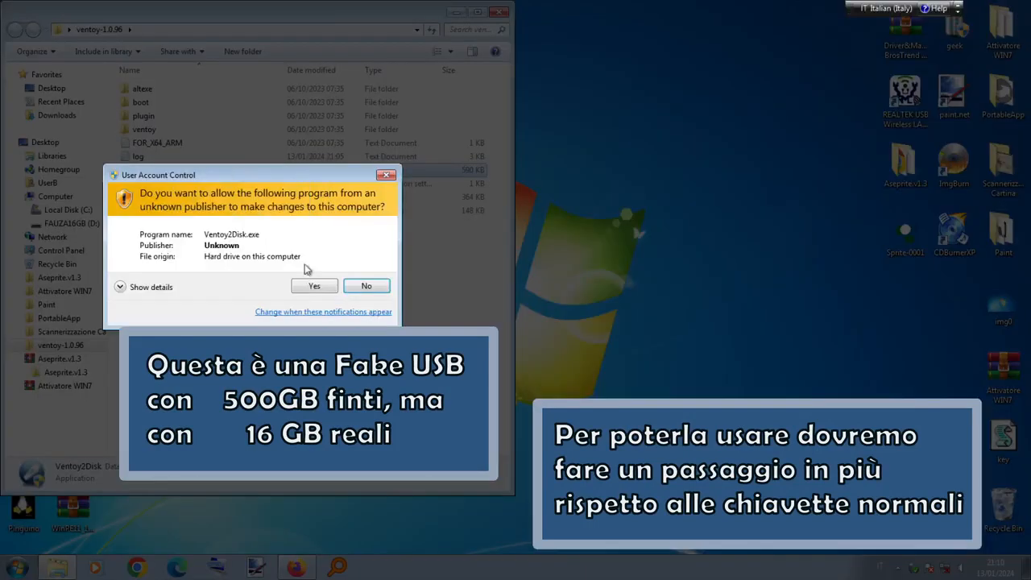
{"action": "left_click", "coordinate": [326, 291]}
{"action": "left_click", "coordinate": [539, 230]}
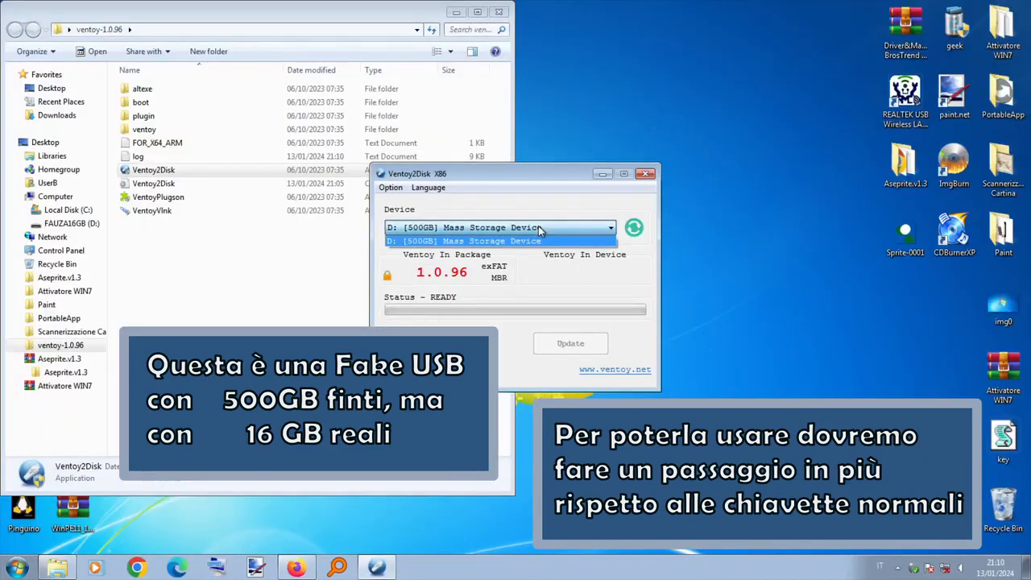
{"action": "left_click", "coordinate": [540, 230]}
{"action": "left_click_drag", "start_coordinate": [551, 174], "coordinate": [763, 167]}
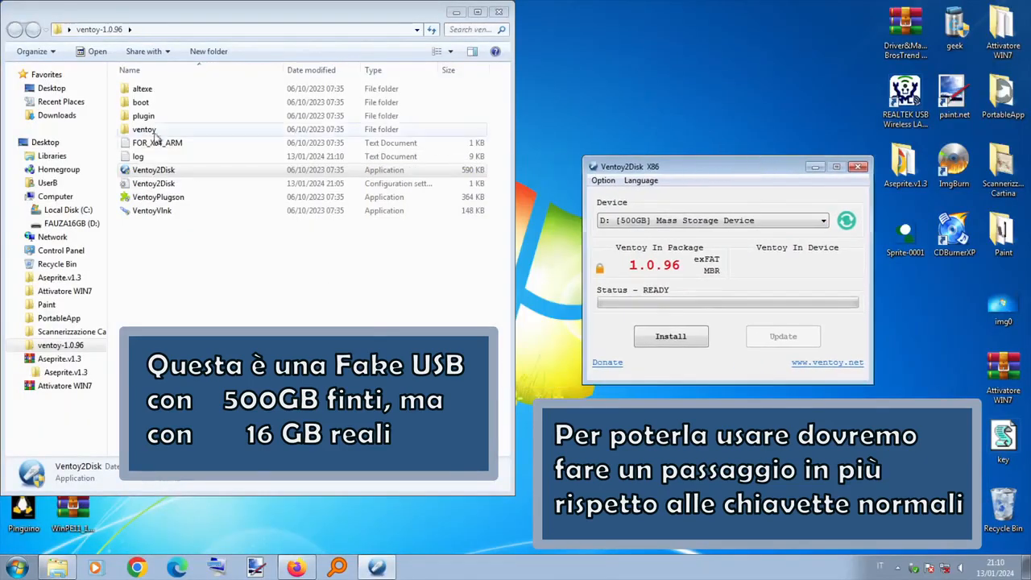
Step: Check the USB drive in Computer and try to install Ventoy on the 500GB Mass Storage Device, accepting both format warnings
{"action": "left_click", "coordinate": [72, 223]}
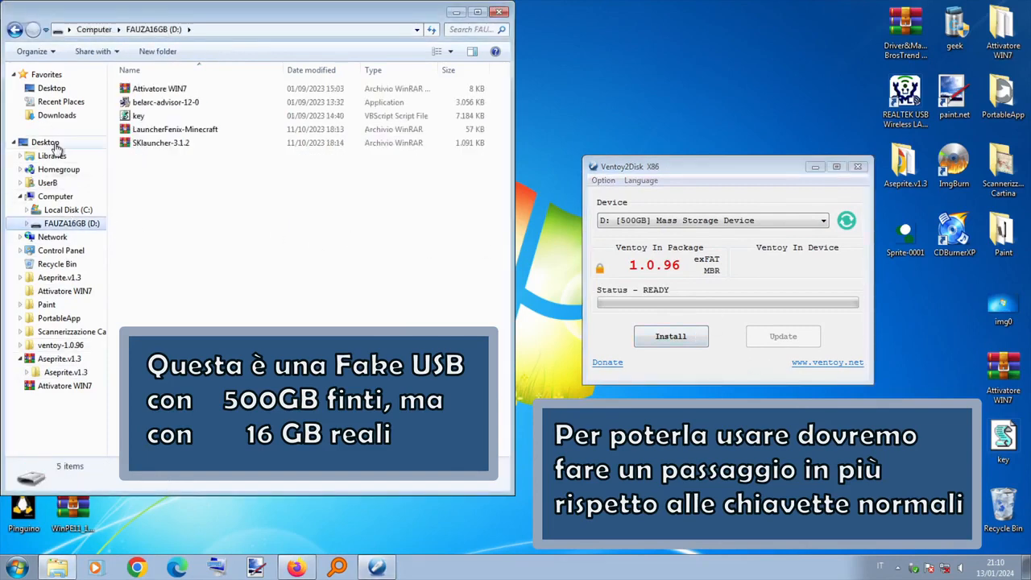
{"action": "left_click", "coordinate": [79, 200]}
{"action": "left_click", "coordinate": [672, 337]}
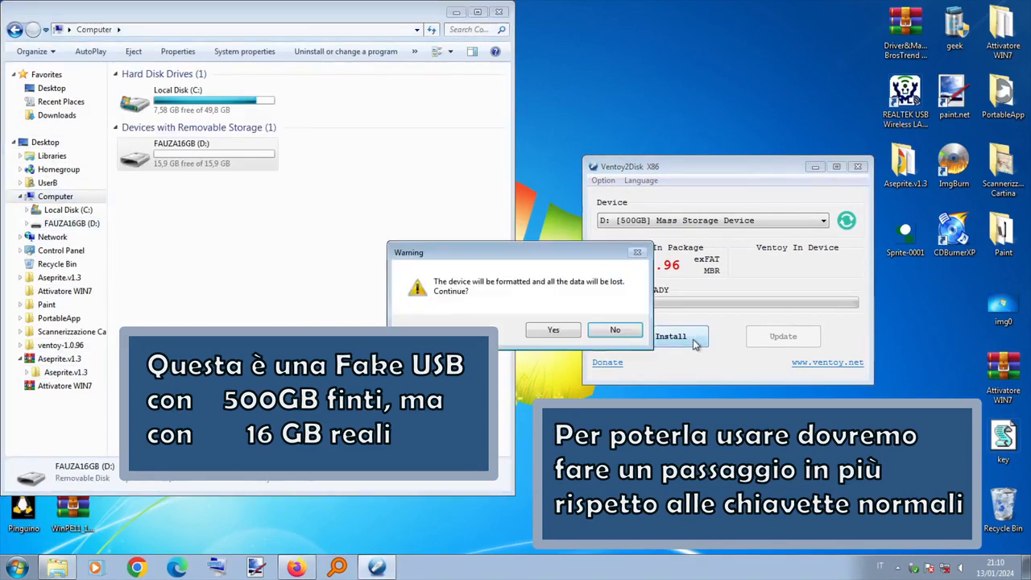
{"action": "left_click", "coordinate": [539, 335]}
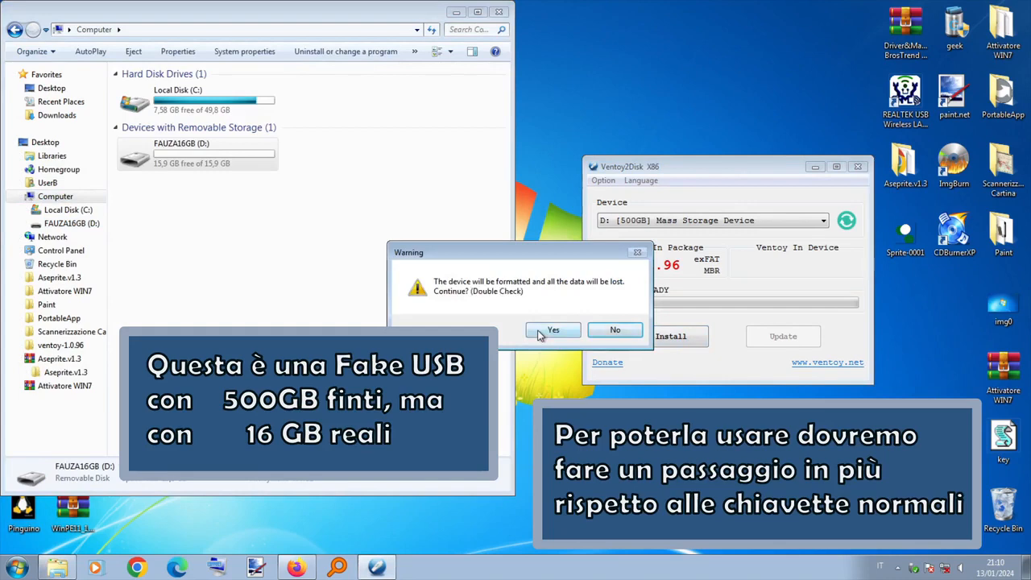
{"action": "left_click", "coordinate": [553, 331]}
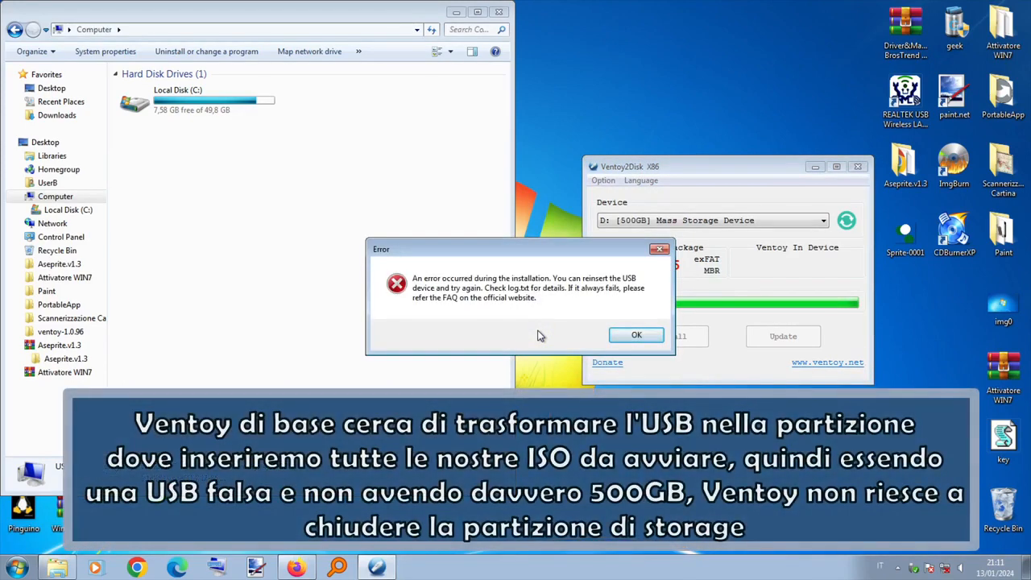
{"action": "left_click", "coordinate": [636, 335]}
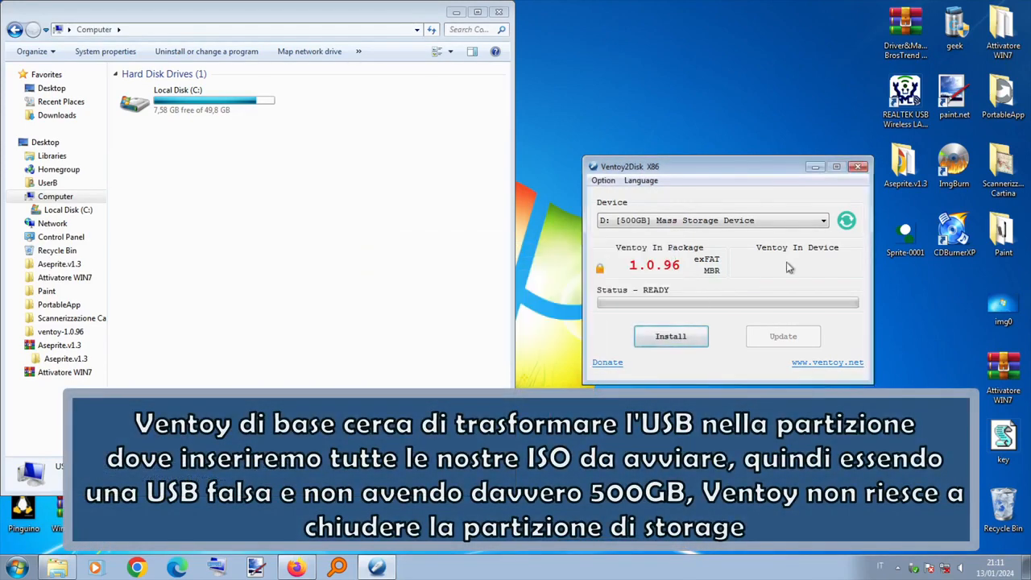
Step: Try again to install Ventoy on the 500GB device with the same MBR settings, accepting both format warnings
{"action": "left_click", "coordinate": [676, 336]}
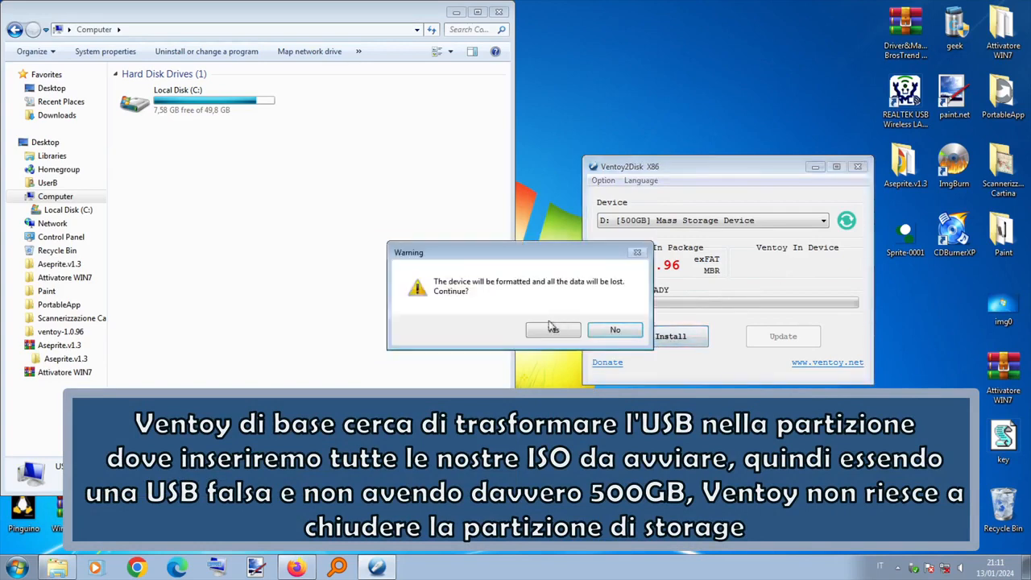
{"action": "left_click", "coordinate": [550, 332]}
{"action": "left_click", "coordinate": [549, 332]}
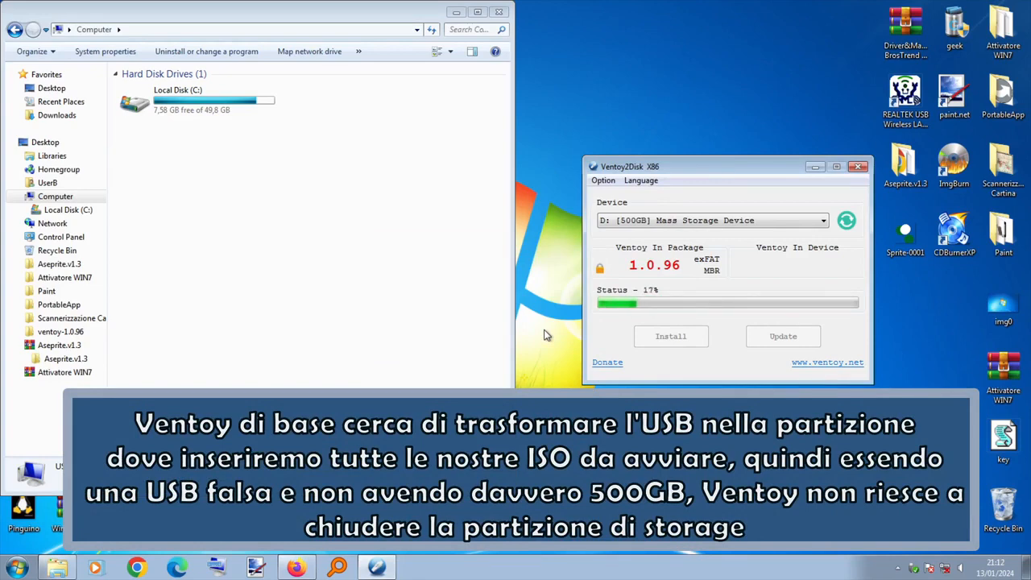
{"action": "key", "text": "Return"}
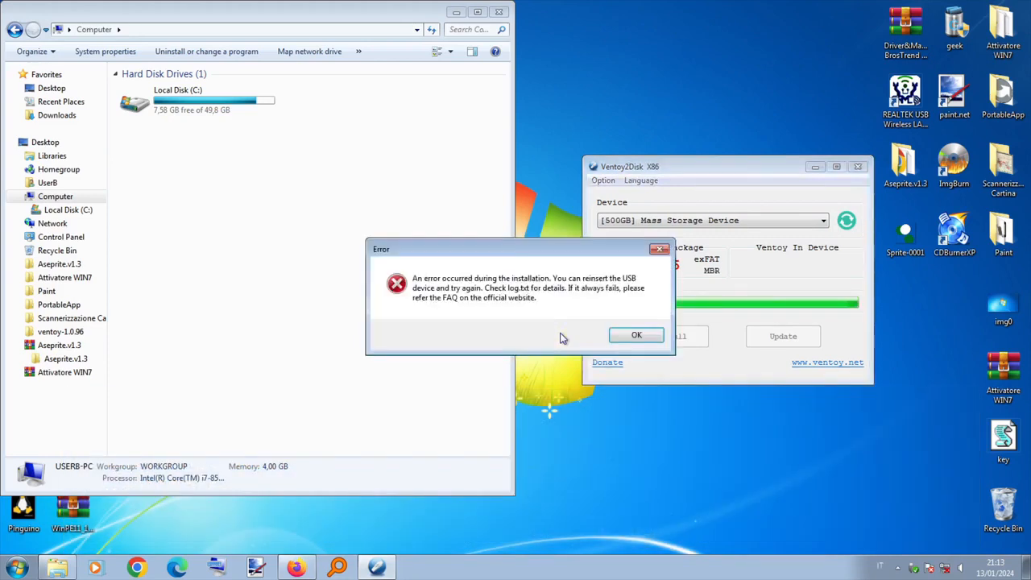
{"action": "left_click", "coordinate": [624, 337]}
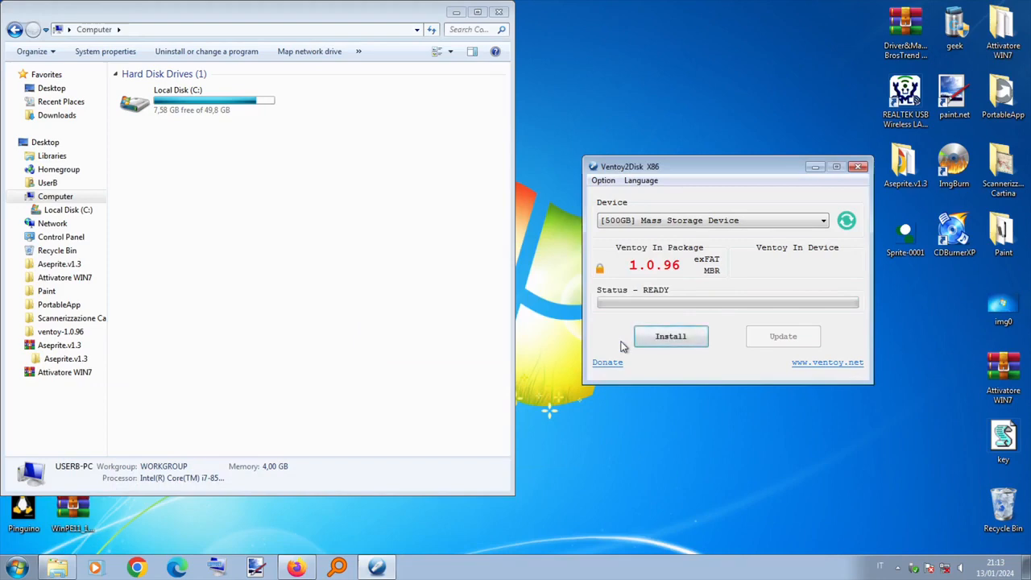
Step: Set the Ventoy partition style to GPT
{"action": "left_click", "coordinate": [603, 180]}
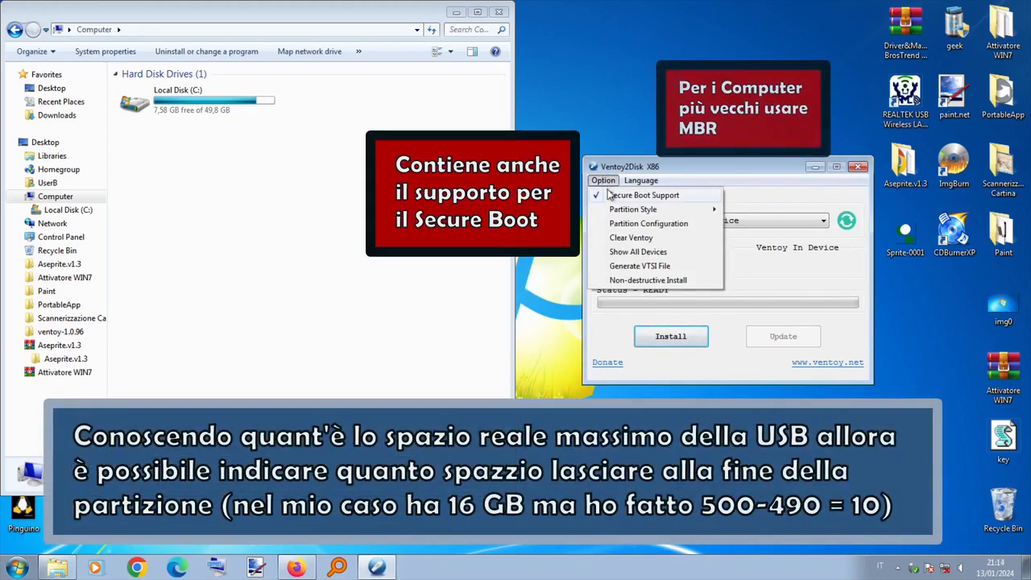
{"action": "mouse_move", "coordinate": [608, 209]}
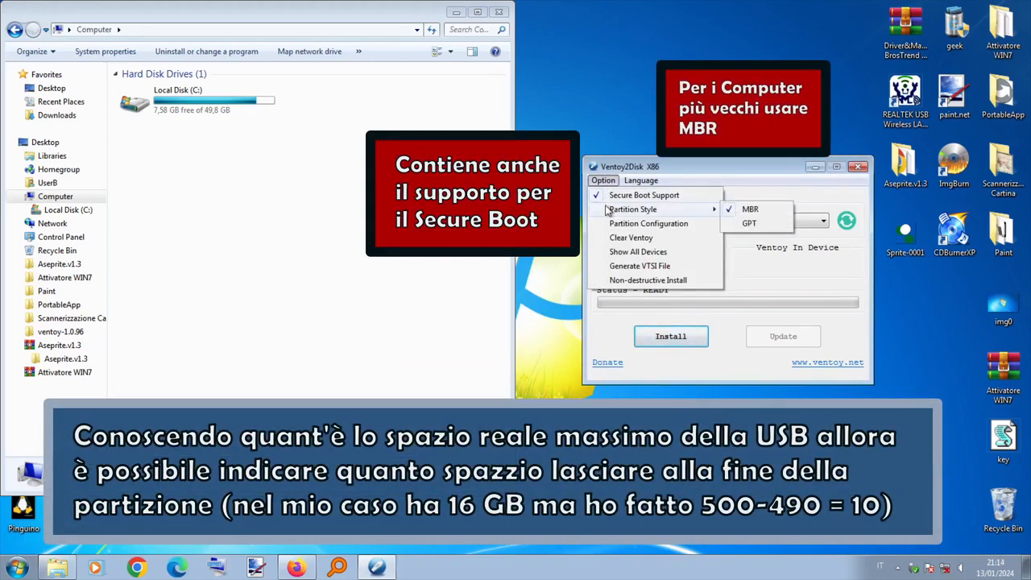
{"action": "left_click", "coordinate": [749, 223]}
Step: Configure the Ventoy partition as exFAT with the default cluster size and 490 GB preserved at the end of the disk
{"action": "left_click", "coordinate": [603, 180]}
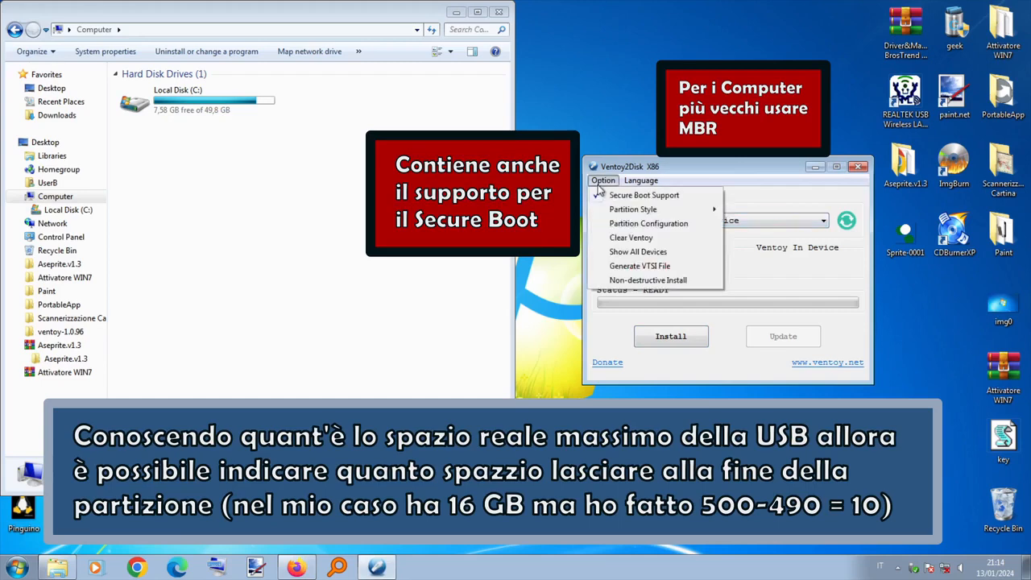
{"action": "left_click", "coordinate": [610, 225]}
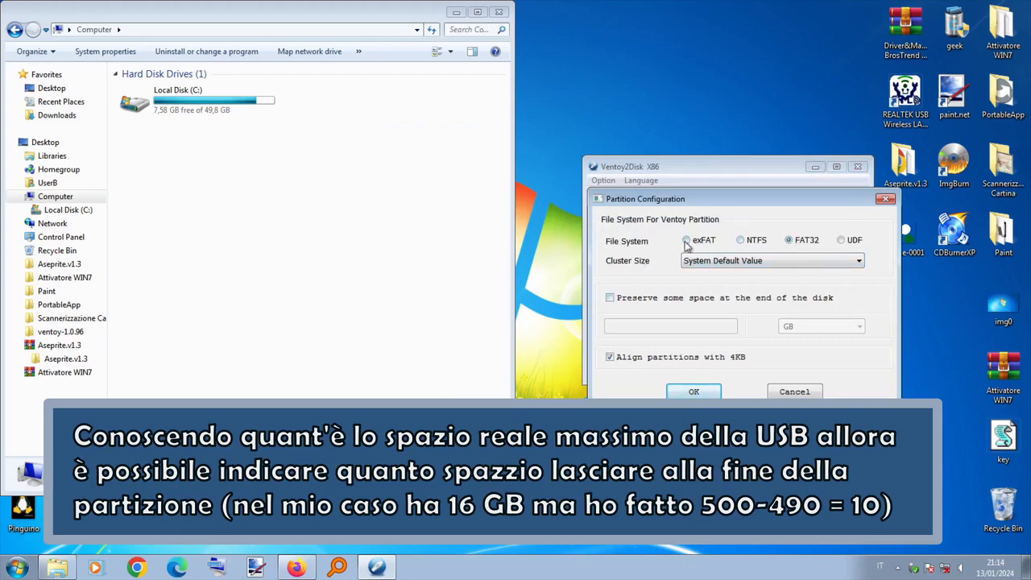
{"action": "left_click", "coordinate": [719, 259]}
{"action": "left_click", "coordinate": [718, 260]}
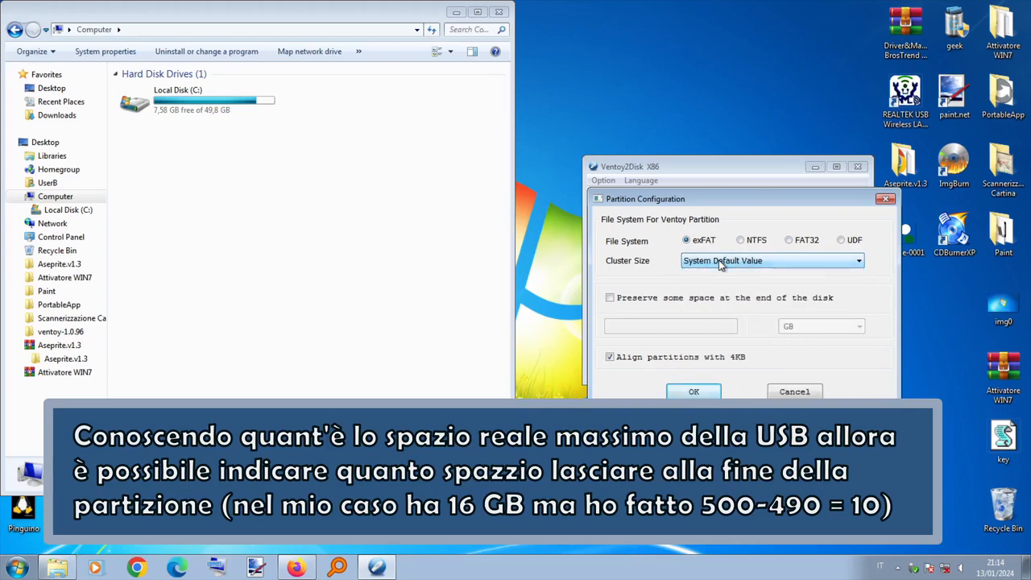
{"action": "left_click", "coordinate": [610, 299]}
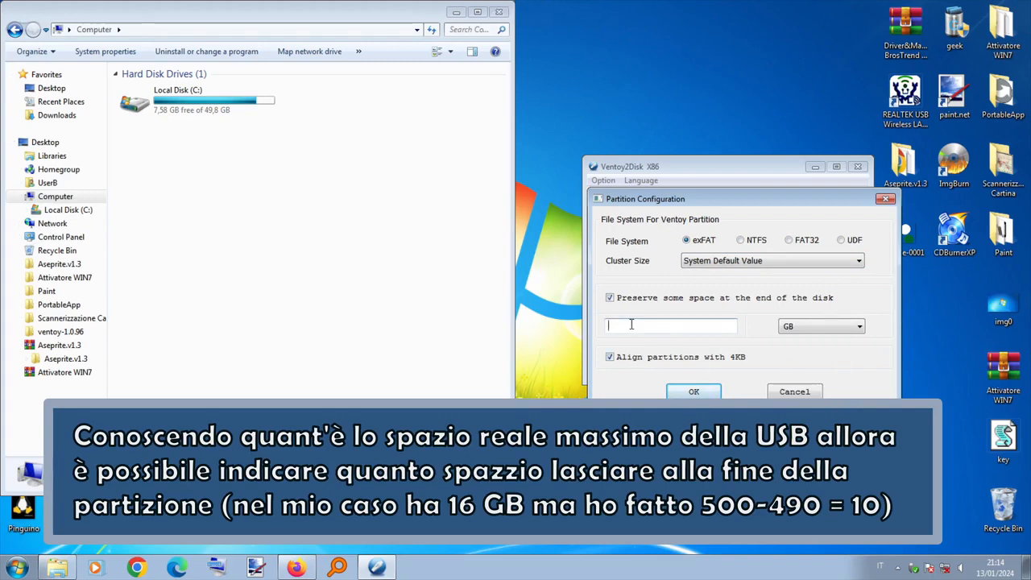
{"action": "type", "text": "490"}
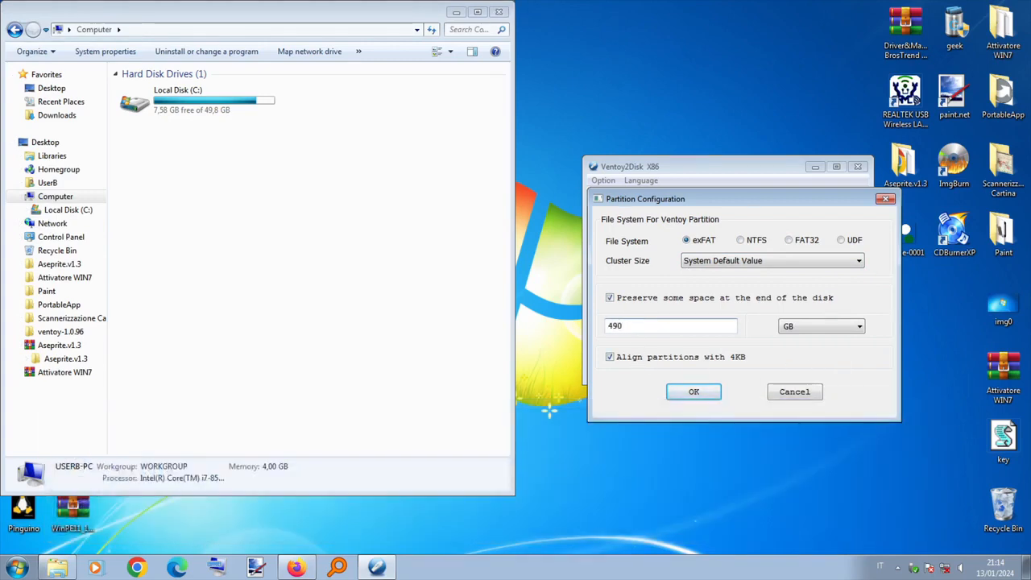
{"action": "left_click", "coordinate": [691, 393]}
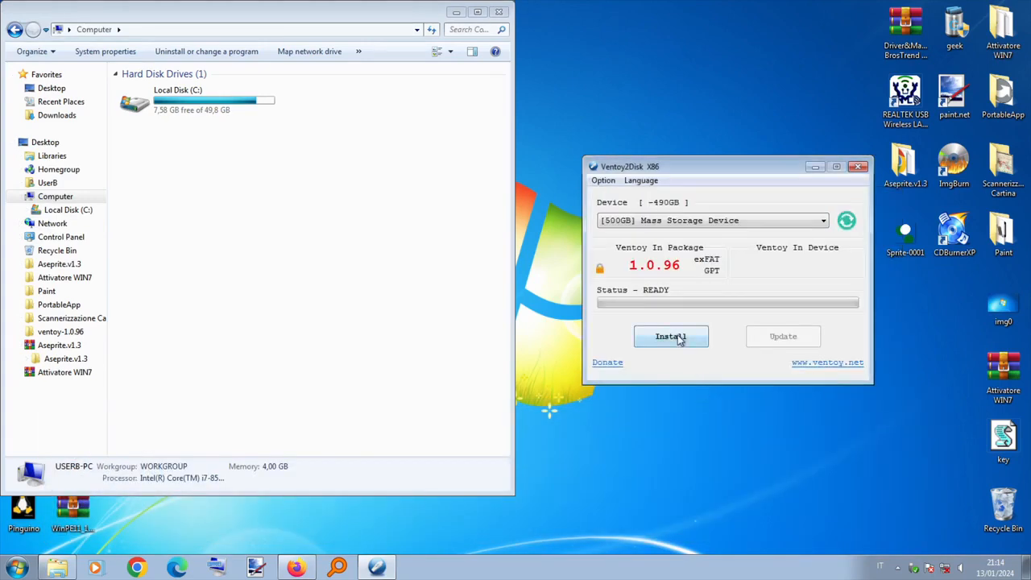
Step: Install Ventoy on the 500GB Mass Storage Device with the GPT and preserved-space settings, accepting both format warnings
{"action": "left_click", "coordinate": [679, 339]}
{"action": "left_click", "coordinate": [564, 335]}
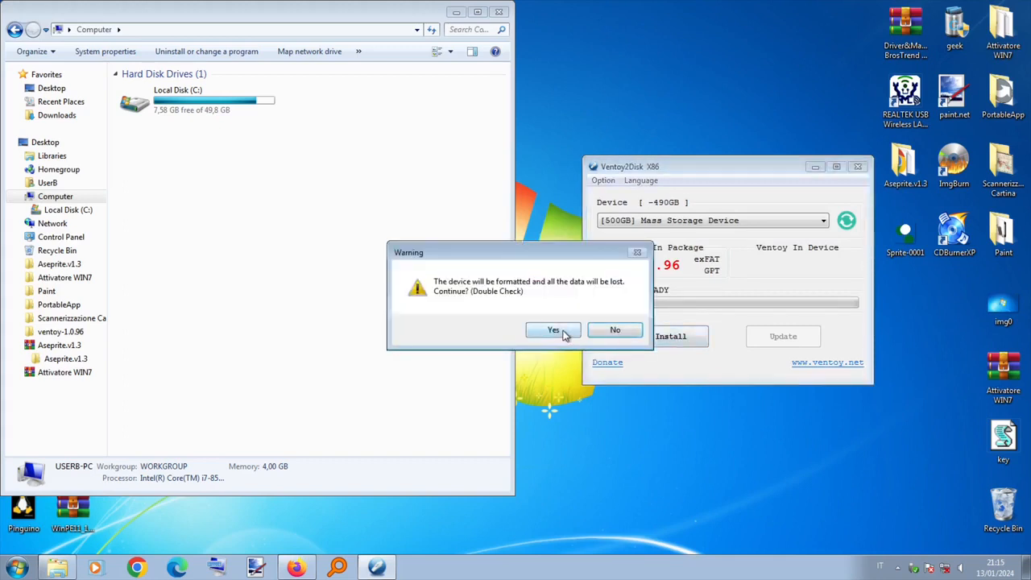
{"action": "left_click", "coordinate": [564, 335]}
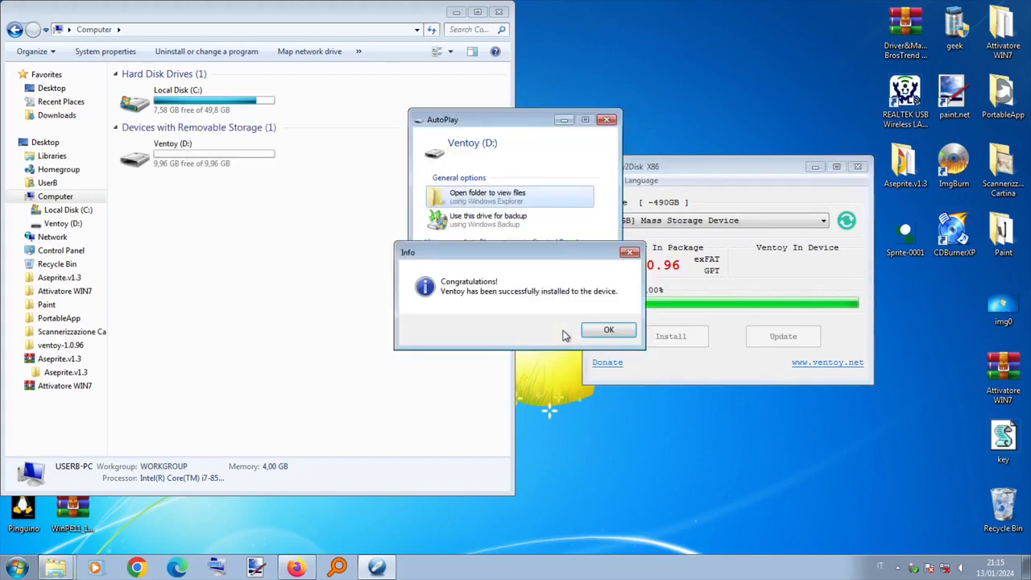
{"action": "left_click", "coordinate": [606, 330]}
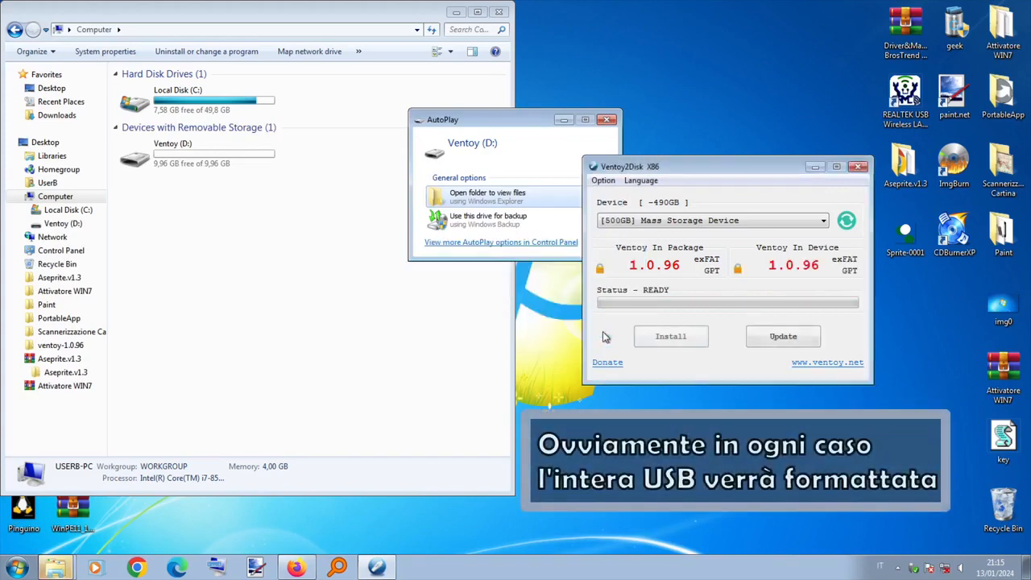
Step: Open the new Ventoy (D:) drive to view its files and clear the file selection
{"action": "left_click", "coordinate": [496, 199]}
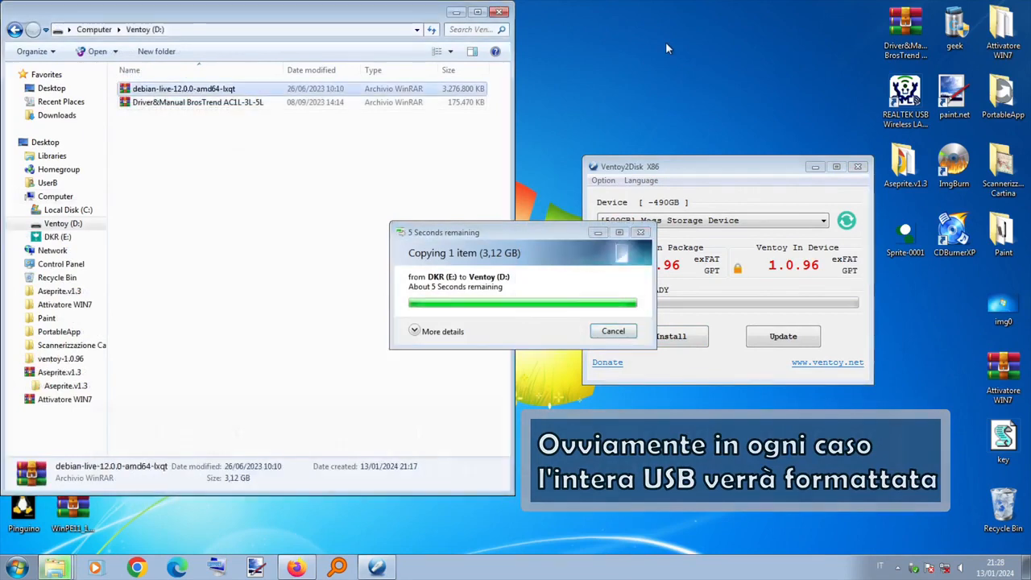
{"action": "left_click", "coordinate": [278, 254]}
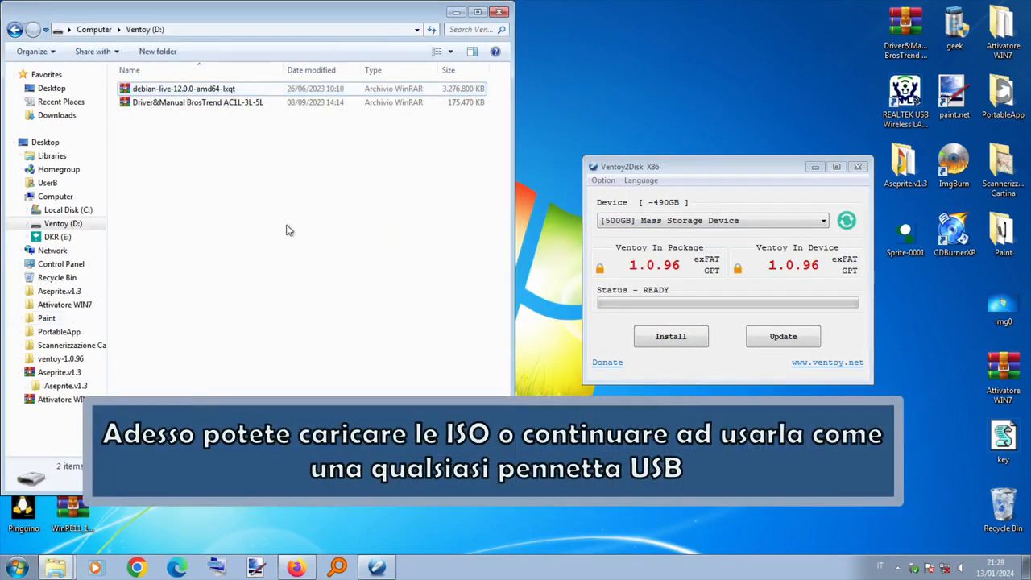
Step: Check the Ventoy (D:) drive's capacity in Computer and return to its files
{"action": "left_click", "coordinate": [94, 29]}
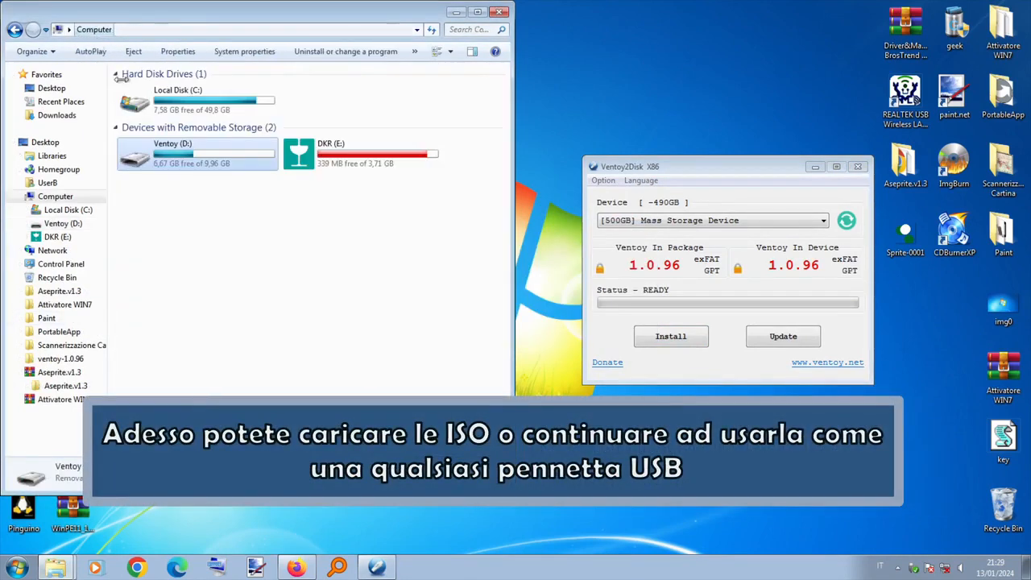
{"action": "left_click", "coordinate": [211, 155]}
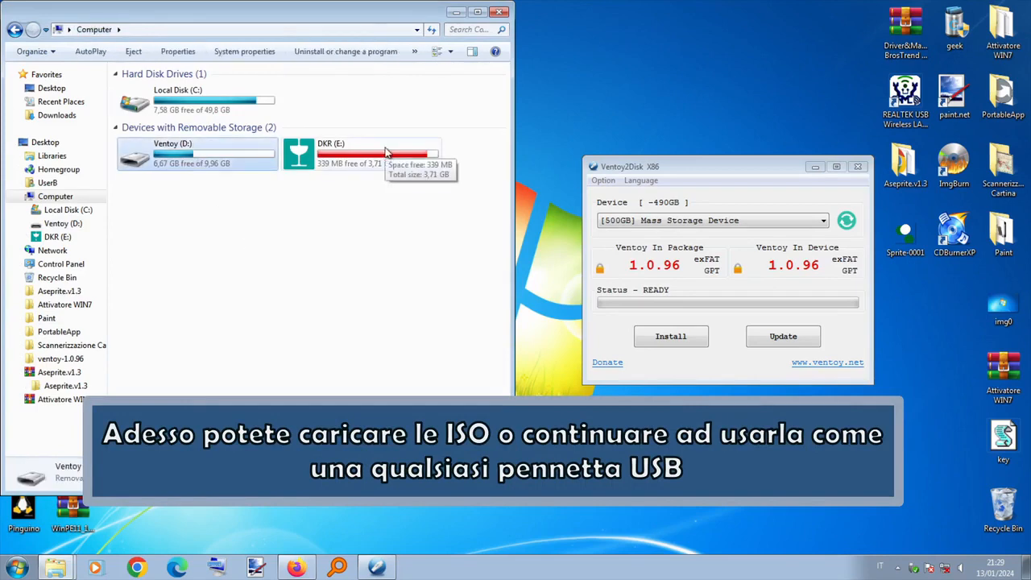
{"action": "double_click", "coordinate": [242, 155]}
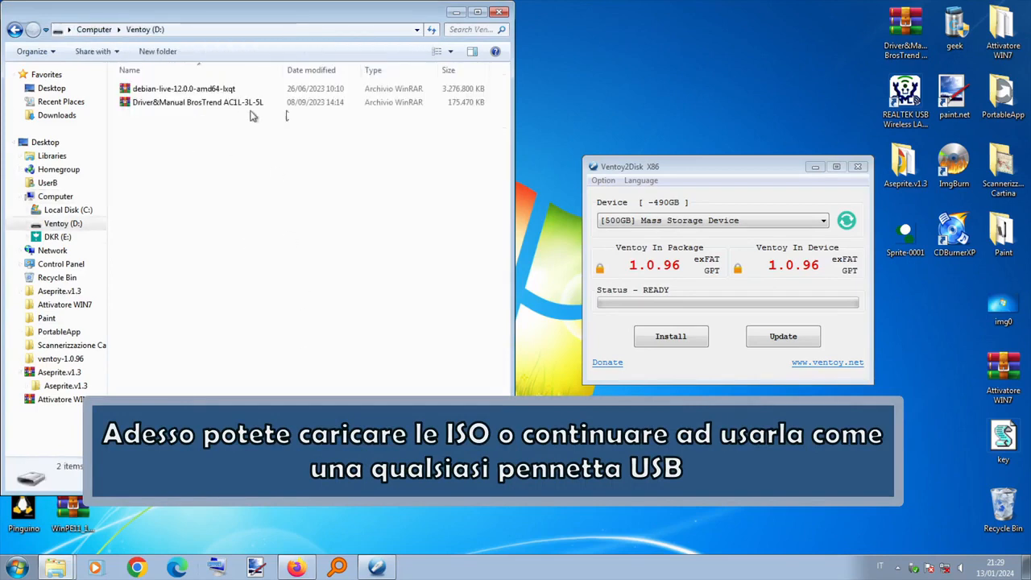
Step: Refresh the Ventoy2Disk device list and select E: [4GB] Generic Flash Disk as the device
{"action": "left_click", "coordinate": [848, 220]}
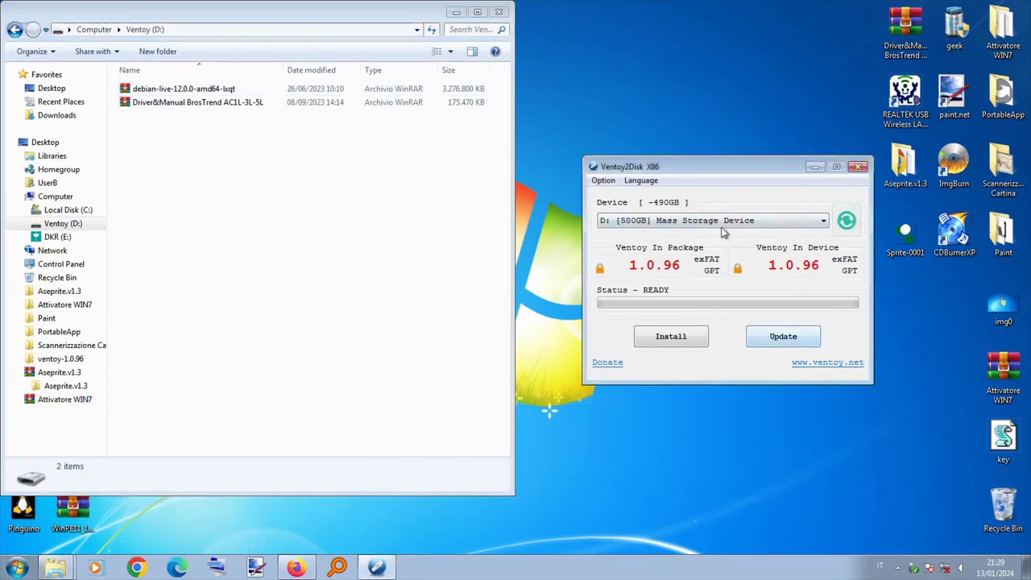
{"action": "left_click", "coordinate": [725, 223]}
{"action": "left_click", "coordinate": [728, 244]}
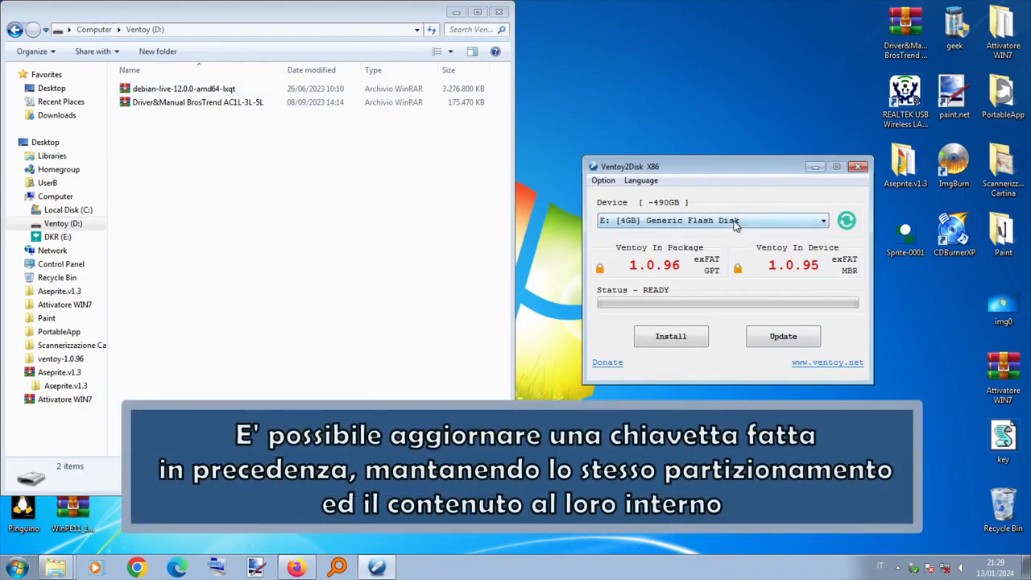
{"action": "left_click", "coordinate": [735, 221]}
{"action": "left_click", "coordinate": [735, 229]}
{"action": "left_click", "coordinate": [739, 223]}
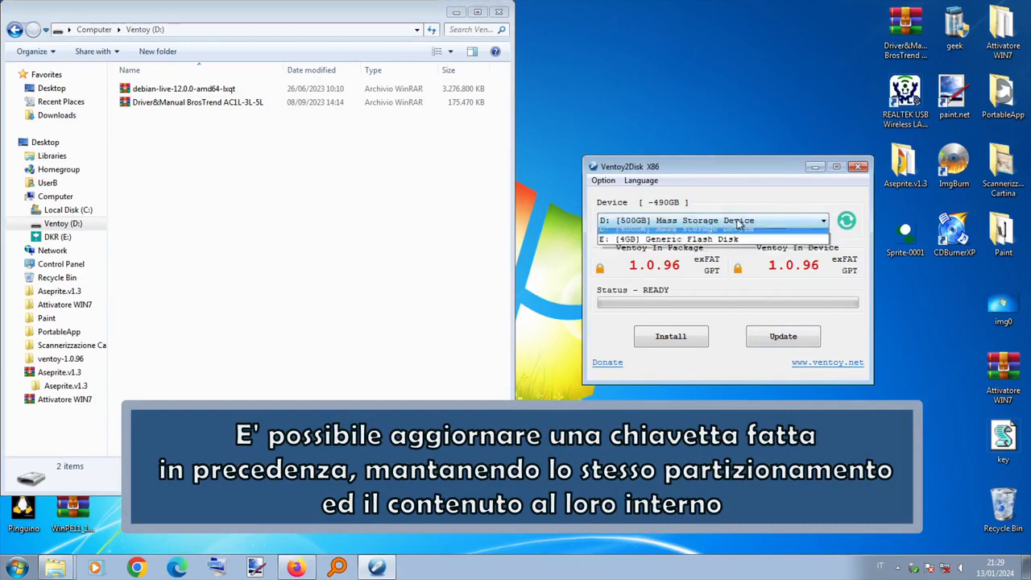
{"action": "left_click", "coordinate": [745, 239]}
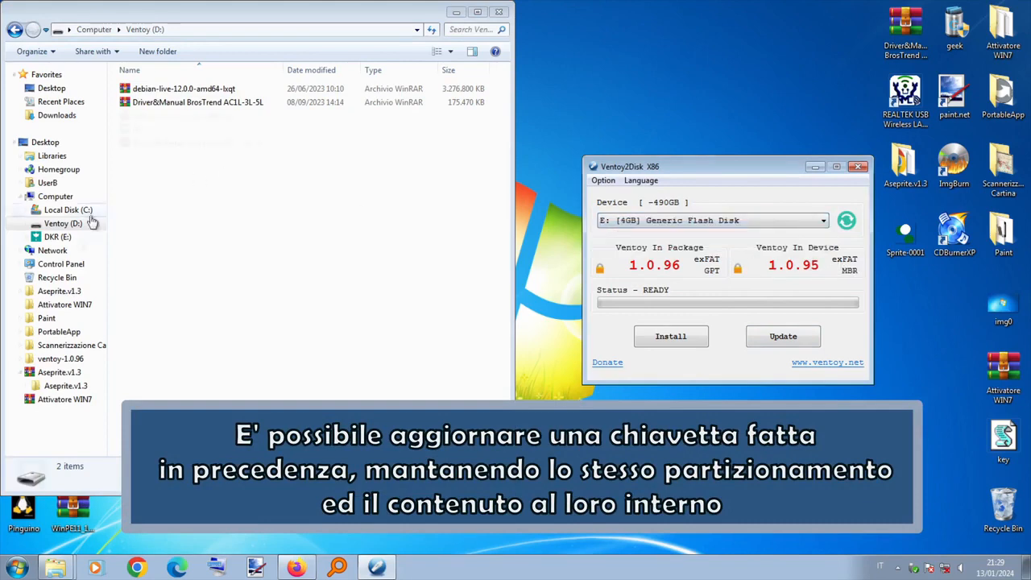
Step: View the files on DKR (E:) and update Ventoy on the 4GB Generic Flash Disk
{"action": "left_click", "coordinate": [61, 237]}
{"action": "left_click", "coordinate": [697, 222]}
{"action": "left_click", "coordinate": [698, 242]}
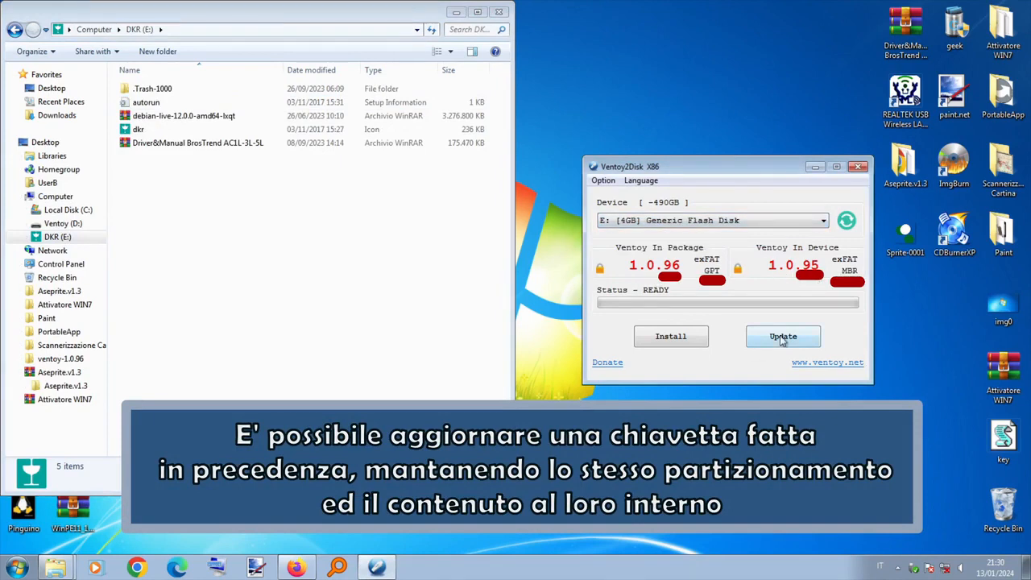
{"action": "left_click", "coordinate": [784, 338]}
{"action": "left_click", "coordinate": [565, 330]}
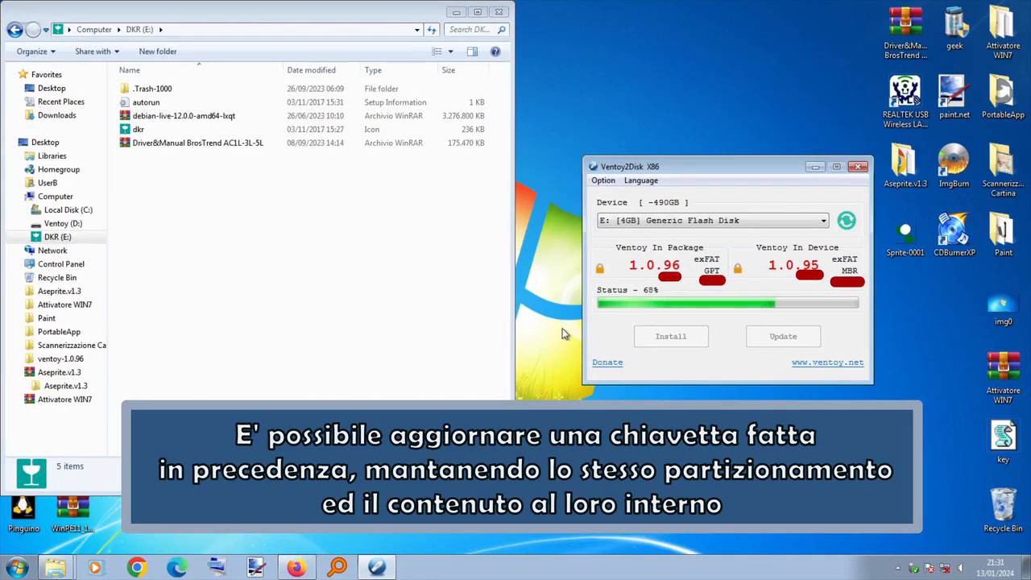
{"action": "left_click", "coordinate": [607, 332]}
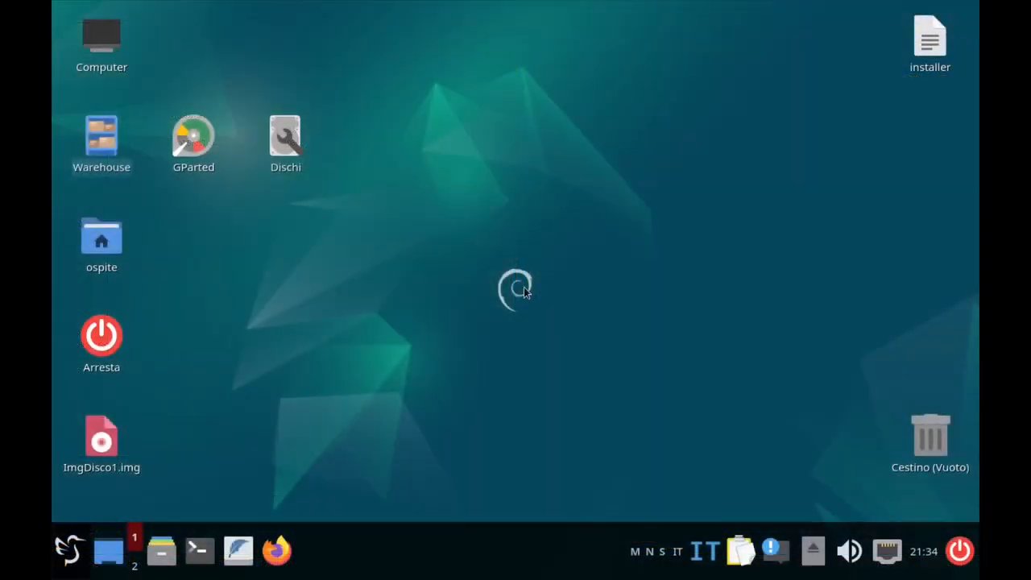
Step: On the Linux desktop, open Computer in the file manager and eject the GParted-live disc
{"action": "left_click", "coordinate": [813, 551]}
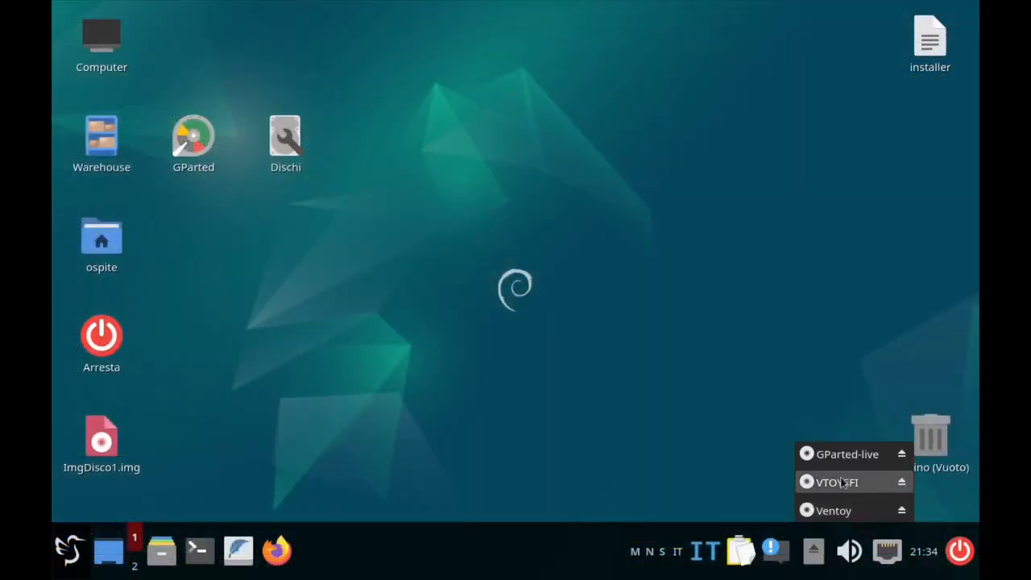
{"action": "left_click", "coordinate": [403, 215]}
{"action": "double_click", "coordinate": [104, 41]}
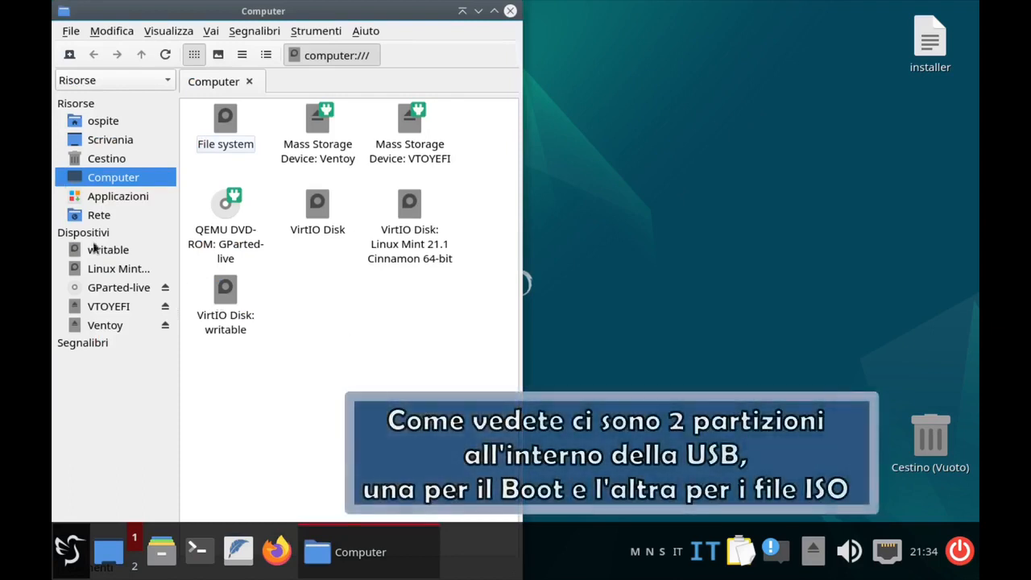
{"action": "left_click", "coordinate": [165, 288]}
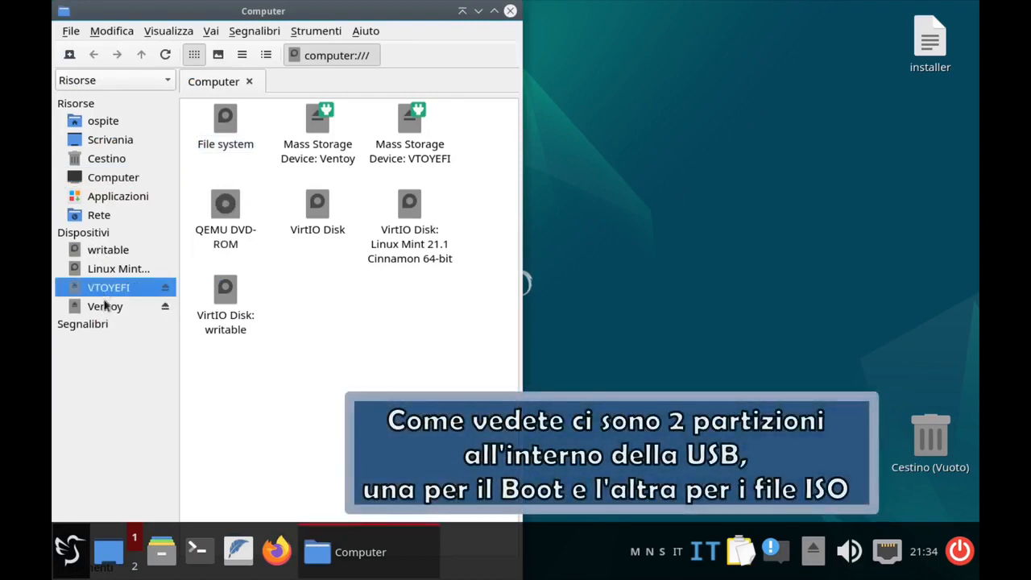
Step: Open the VTOYEFI partition to view its files and dock the file manager window to the right half of the desktop
{"action": "left_click", "coordinate": [105, 304]}
{"action": "left_click", "coordinate": [109, 291]}
{"action": "left_click_drag", "start_coordinate": [430, 343], "coordinate": [246, 124]}
{"action": "left_click", "coordinate": [436, 263]}
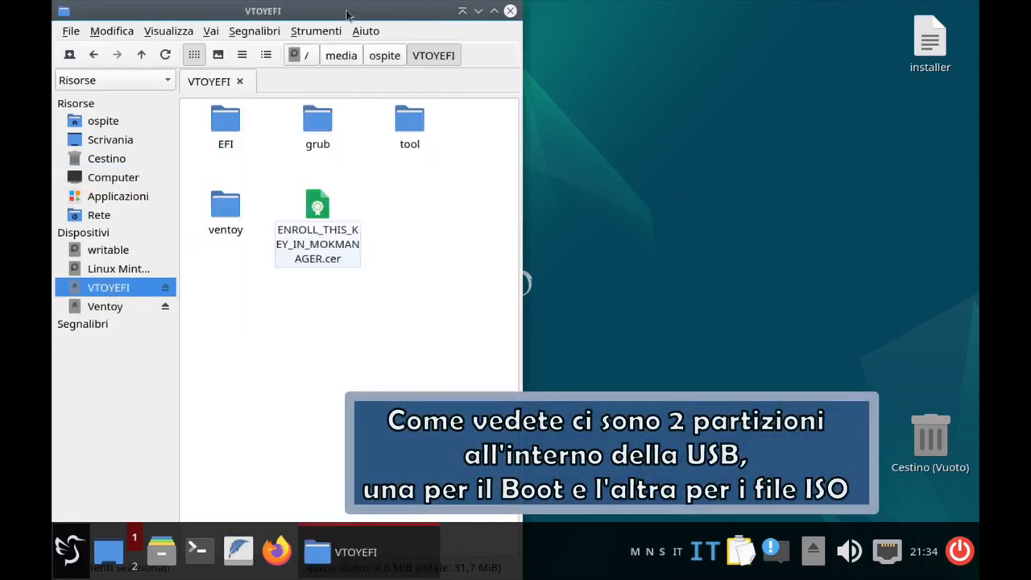
{"action": "left_click_drag", "start_coordinate": [347, 15], "coordinate": [977, 171]}
{"action": "left_click", "coordinate": [233, 319]}
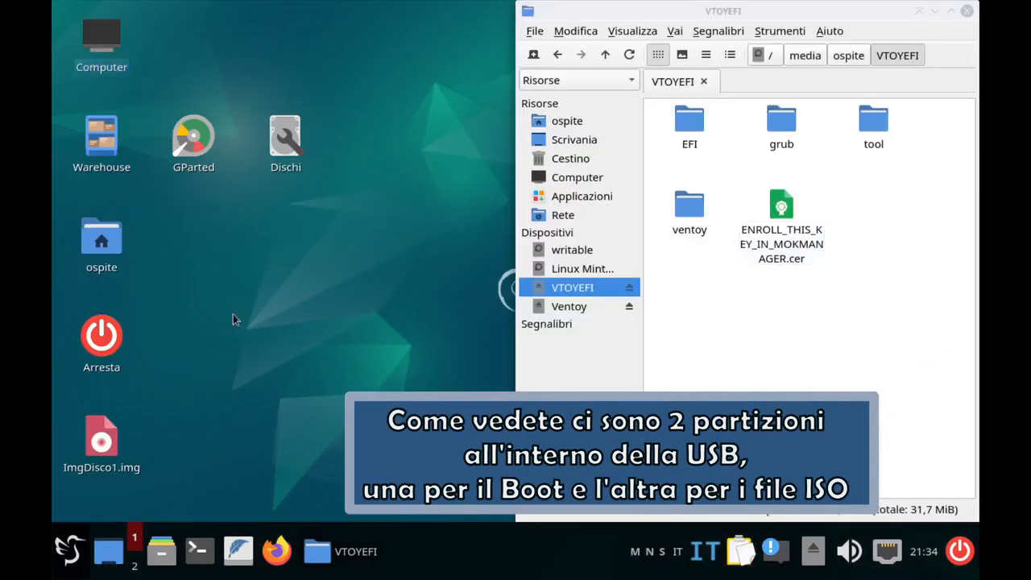
Step: Launch GParted and accept the warning about the corrupt backup GPT table
{"action": "double_click", "coordinate": [196, 139]}
{"action": "key", "text": "Return"}
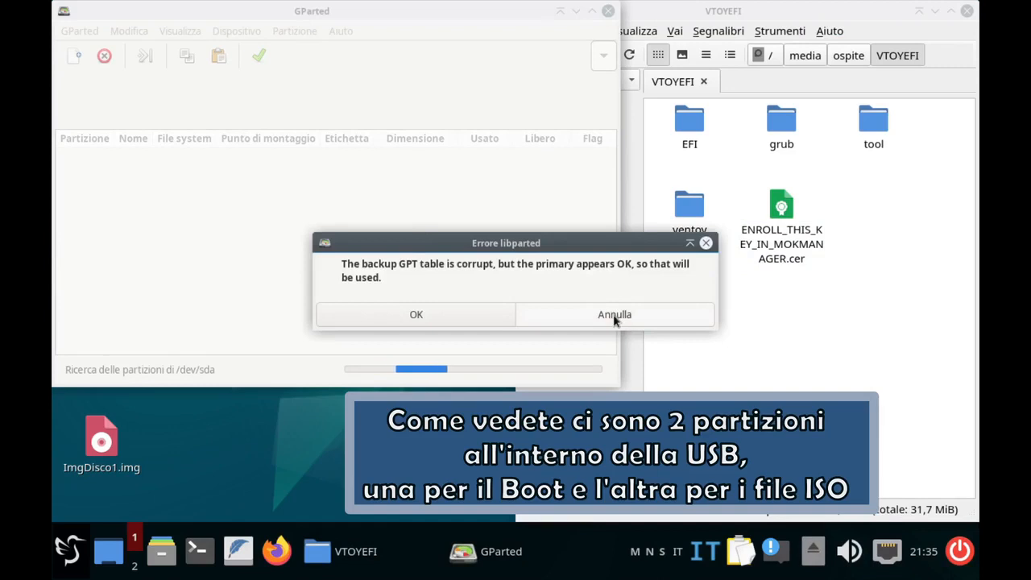
{"action": "left_click", "coordinate": [435, 321]}
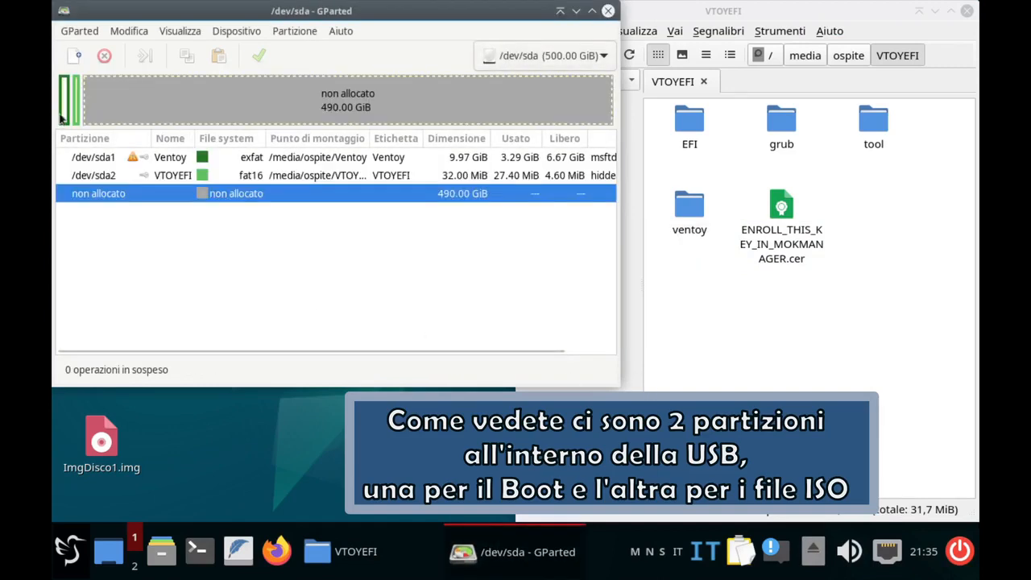
Step: Examine the information of the exFAT Ventoy partition /dev/sda1, including its warning text
{"action": "left_click", "coordinate": [79, 116]}
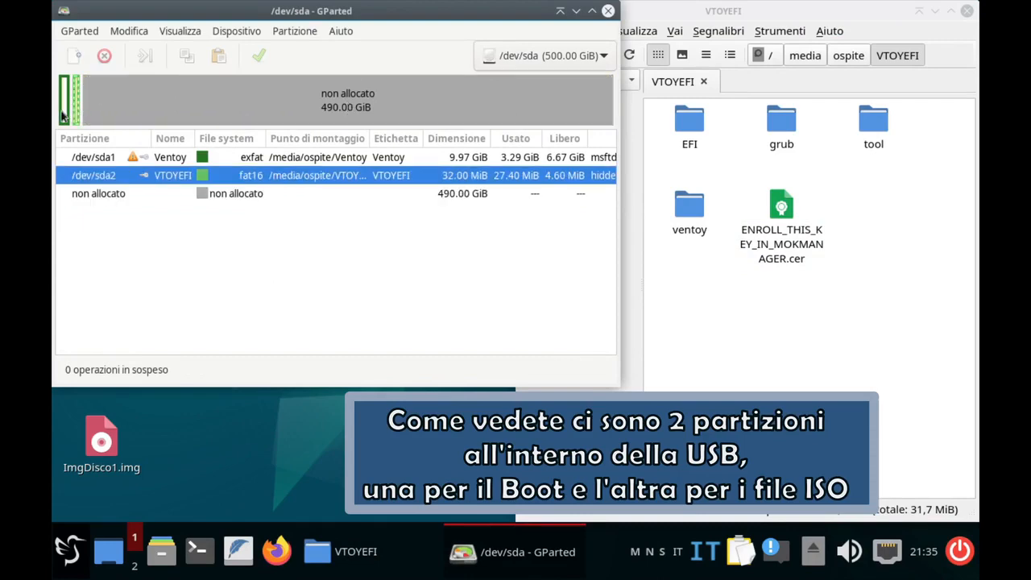
{"action": "left_click", "coordinate": [62, 115]}
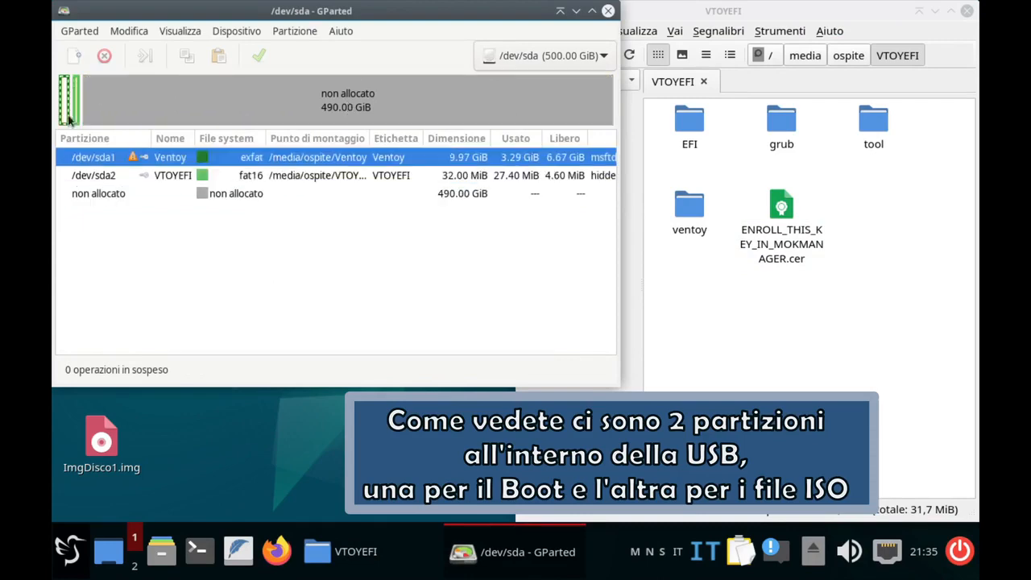
{"action": "right_click", "coordinate": [132, 159]}
{"action": "left_click", "coordinate": [202, 434]}
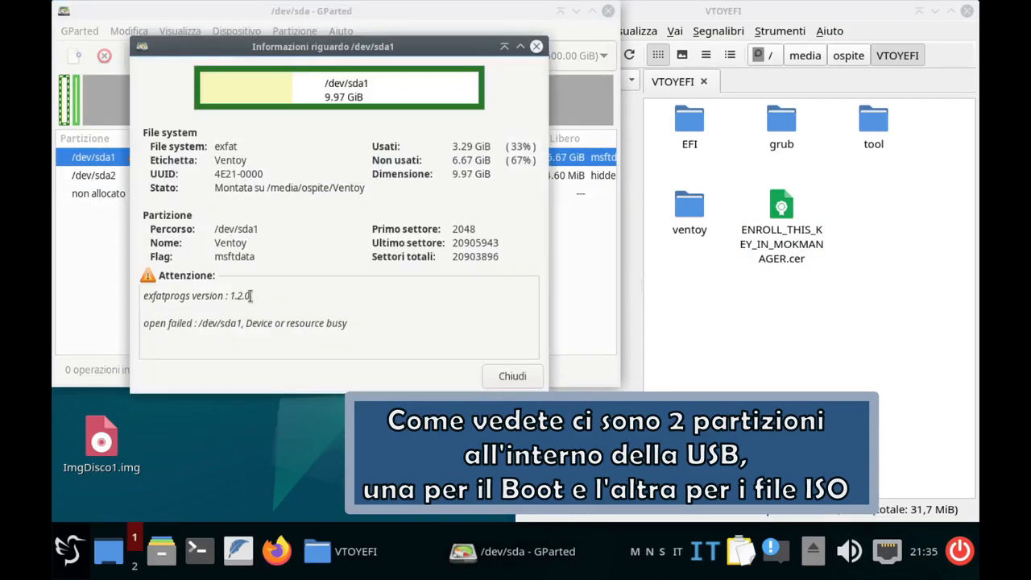
{"action": "left_click_drag", "start_coordinate": [251, 295], "coordinate": [137, 295]}
{"action": "left_click", "coordinate": [413, 345]}
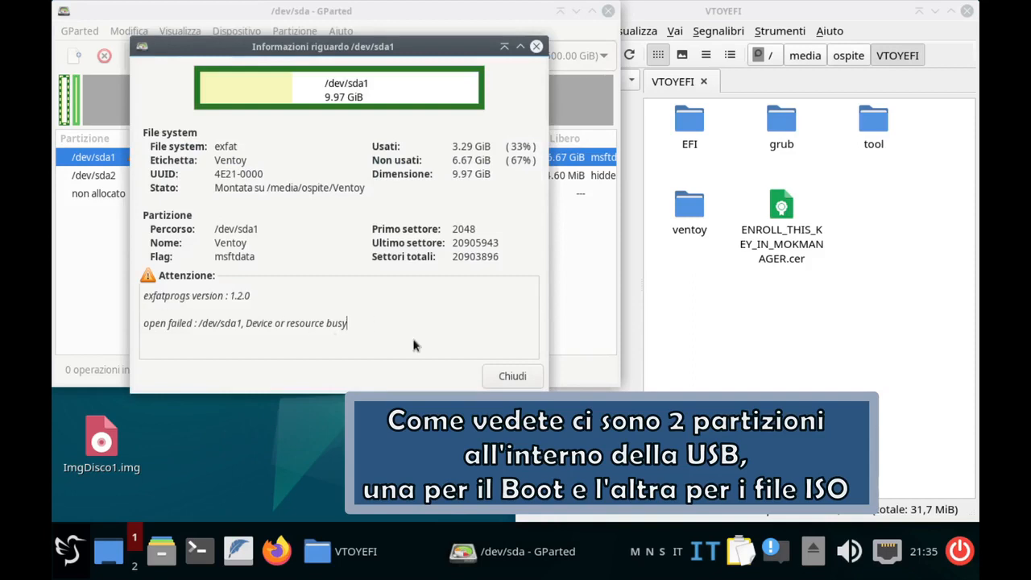
{"action": "left_click", "coordinate": [518, 380]}
Step: Examine the information of the VTOYEFI partition /dev/sda2 and close GParted
{"action": "left_click", "coordinate": [205, 174]}
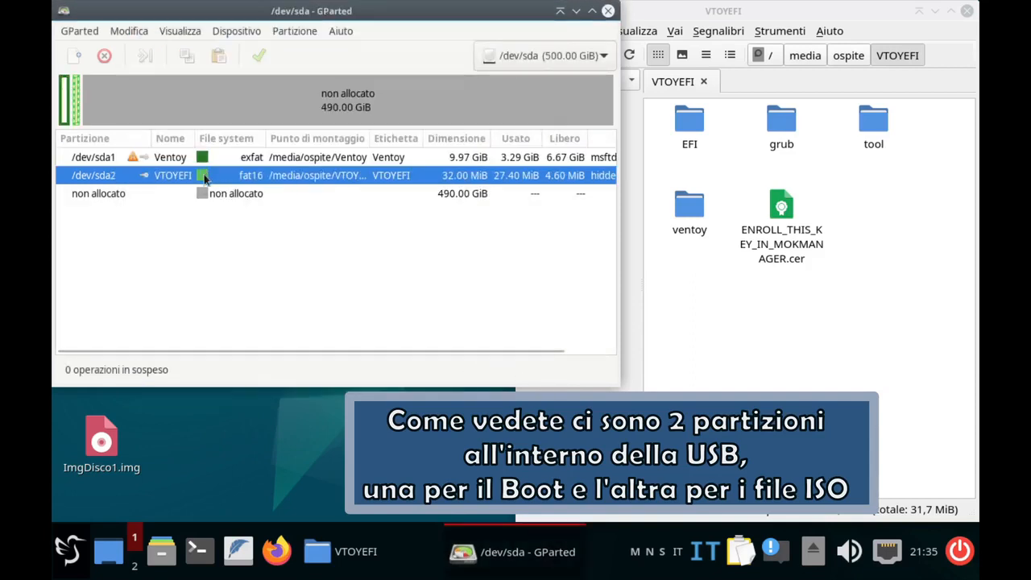
{"action": "right_click", "coordinate": [204, 176]}
{"action": "left_click", "coordinate": [208, 452]}
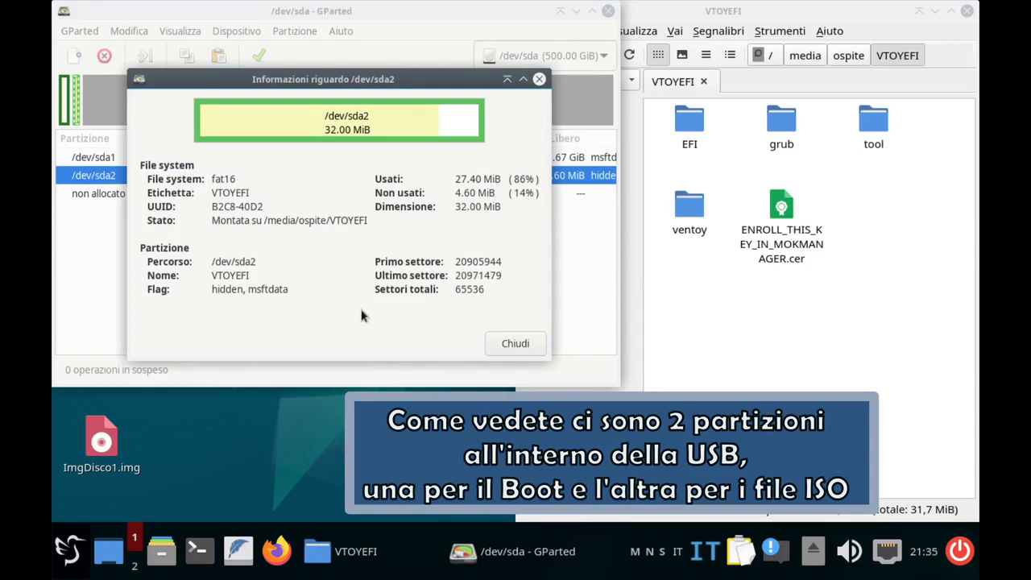
{"action": "left_click", "coordinate": [516, 343]}
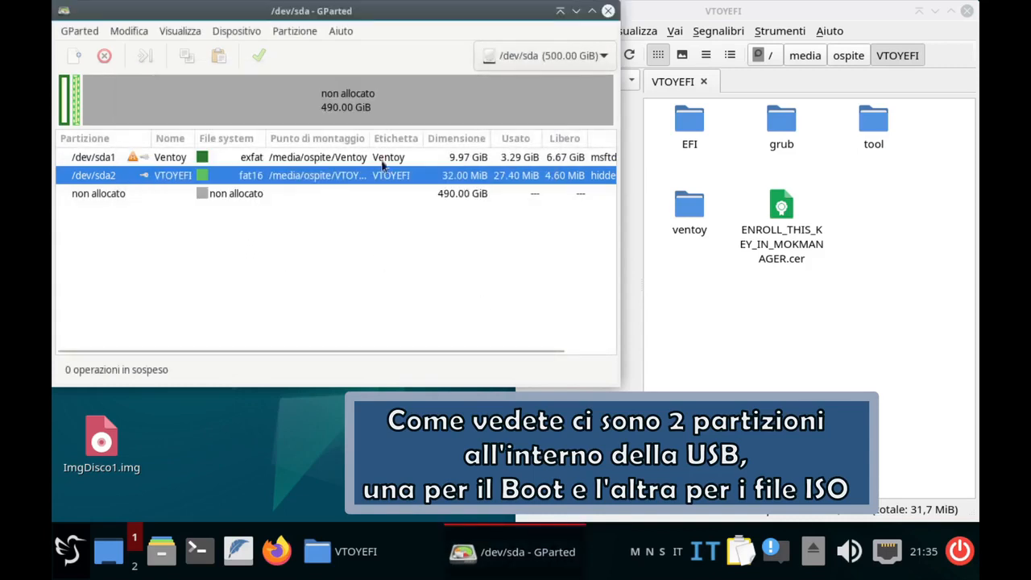
{"action": "left_click", "coordinate": [609, 10]}
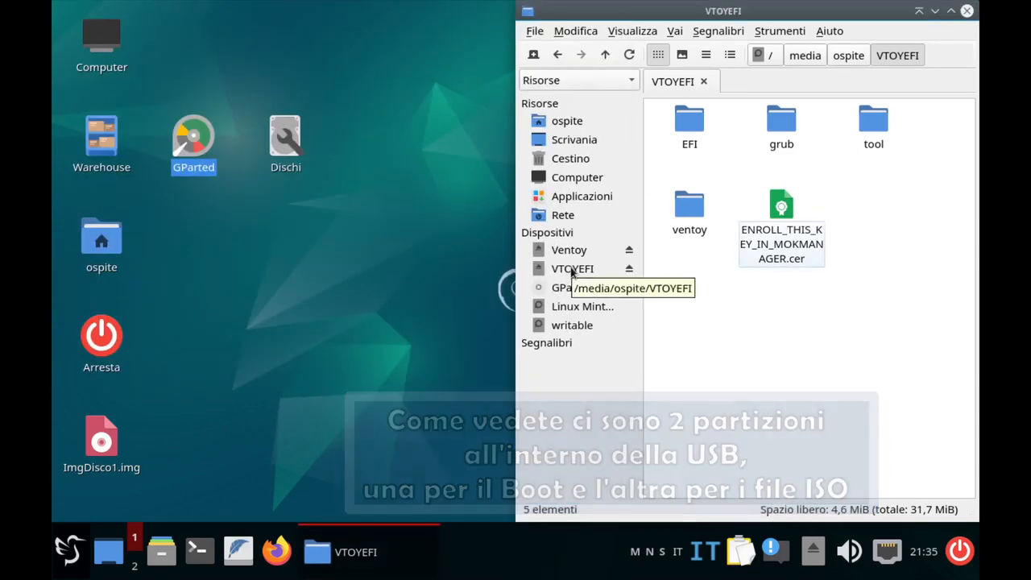
Step: View the two ISO files on the Ventoy partition and close the file manager
{"action": "left_click", "coordinate": [571, 249]}
{"action": "left_click", "coordinate": [691, 153]}
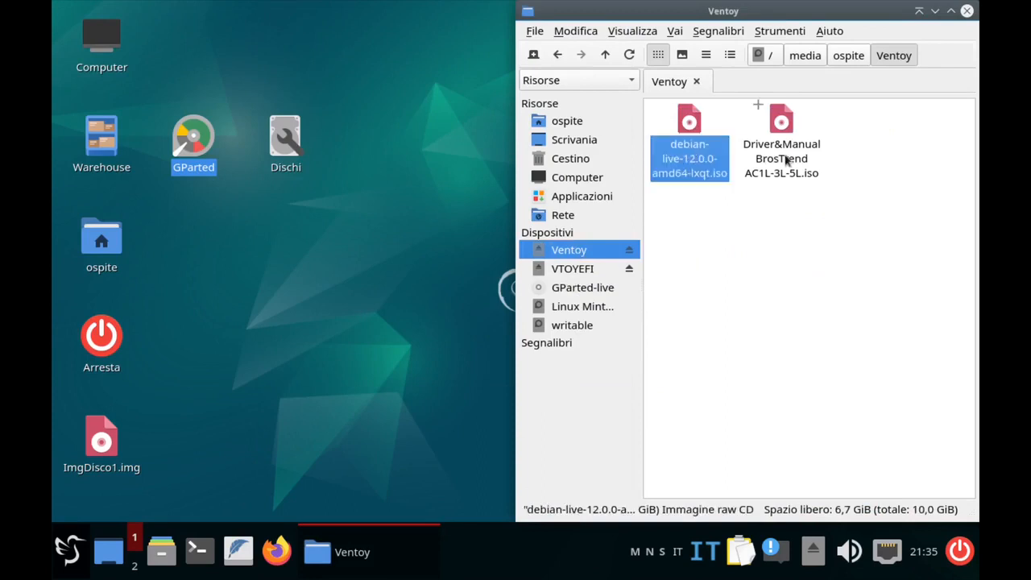
{"action": "left_click", "coordinate": [783, 160]}
{"action": "left_click", "coordinate": [689, 155]}
{"action": "left_click", "coordinate": [967, 12]}
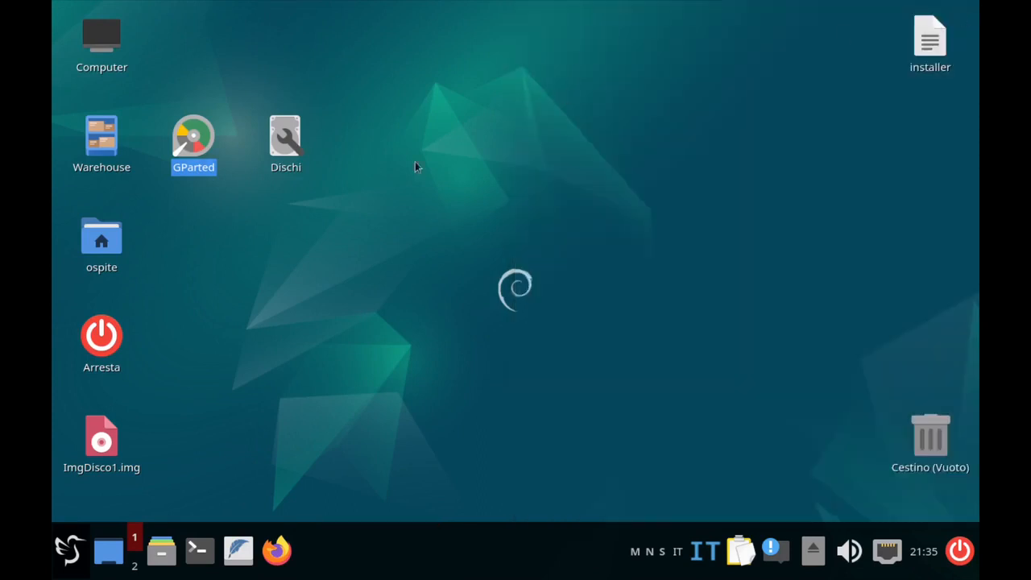
{"action": "left_click", "coordinate": [521, 301]}
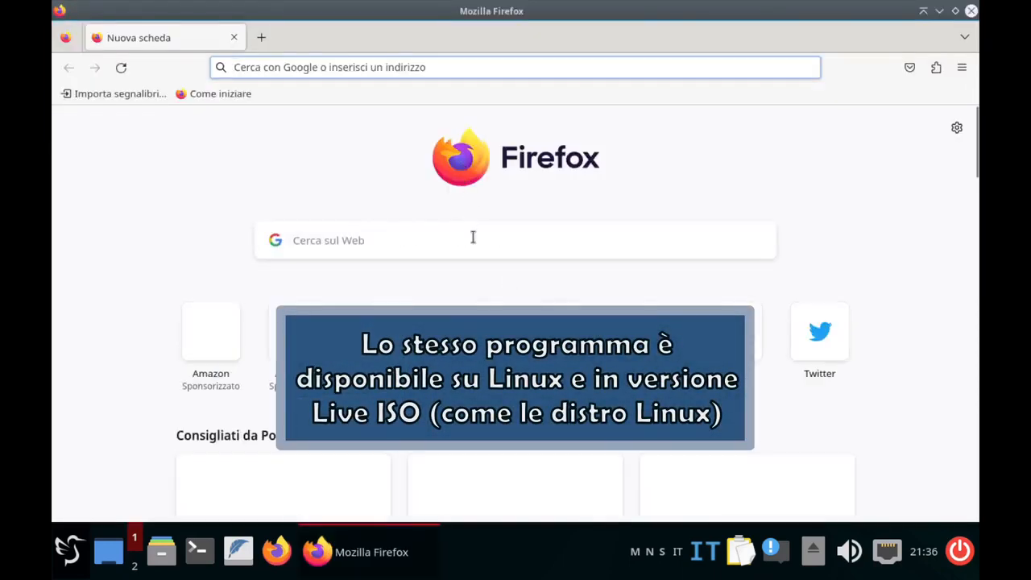
Step: Search the web for "ventoy download" in Firefox and open the official Ventoy download page
{"action": "left_click", "coordinate": [473, 237]}
{"action": "type", "text": "ventoy downloa"}
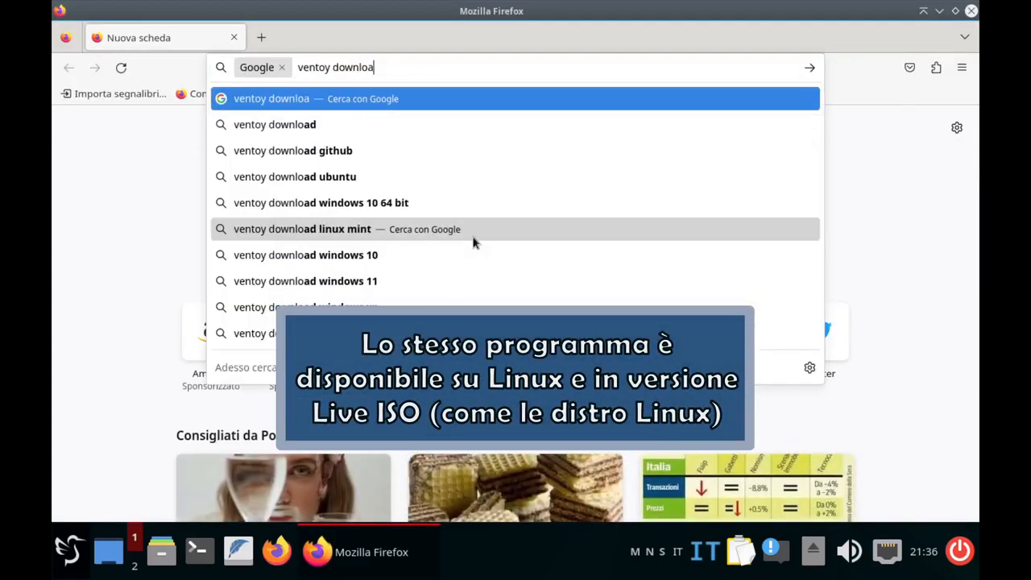
{"action": "type", "text": "d"}
{"action": "key", "text": "Return"}
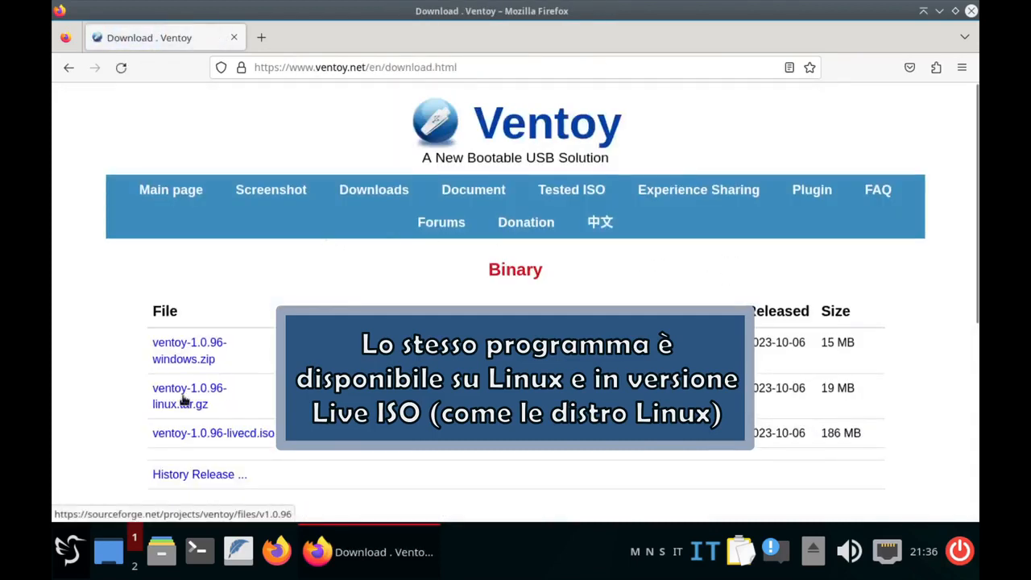
Step: Open the SourceForge v1.0.96 files page, decline the privacy consent and download ventoy-1.0.96-livecd.iso
{"action": "left_click", "coordinate": [185, 403]}
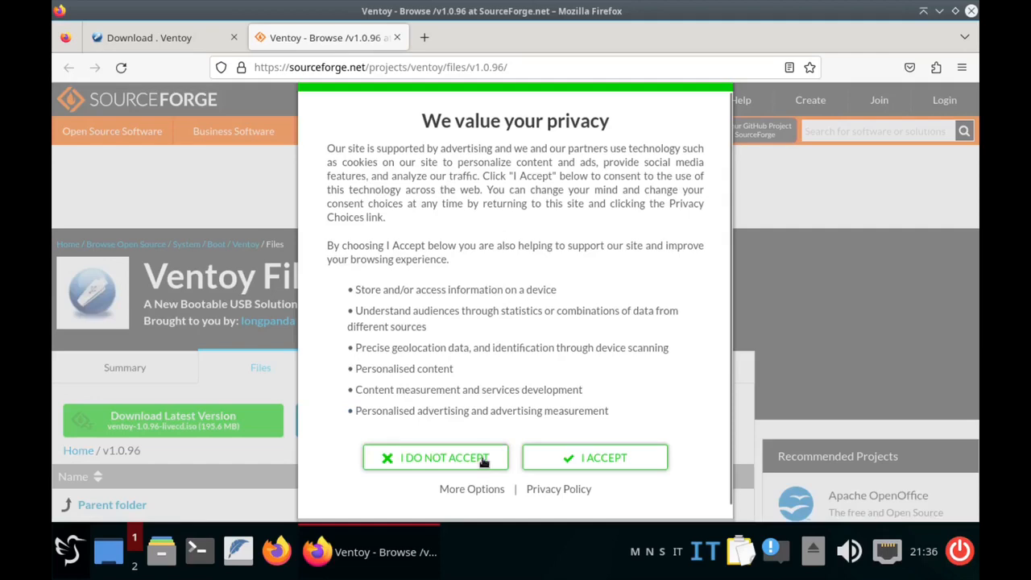
{"action": "left_click", "coordinate": [479, 457]}
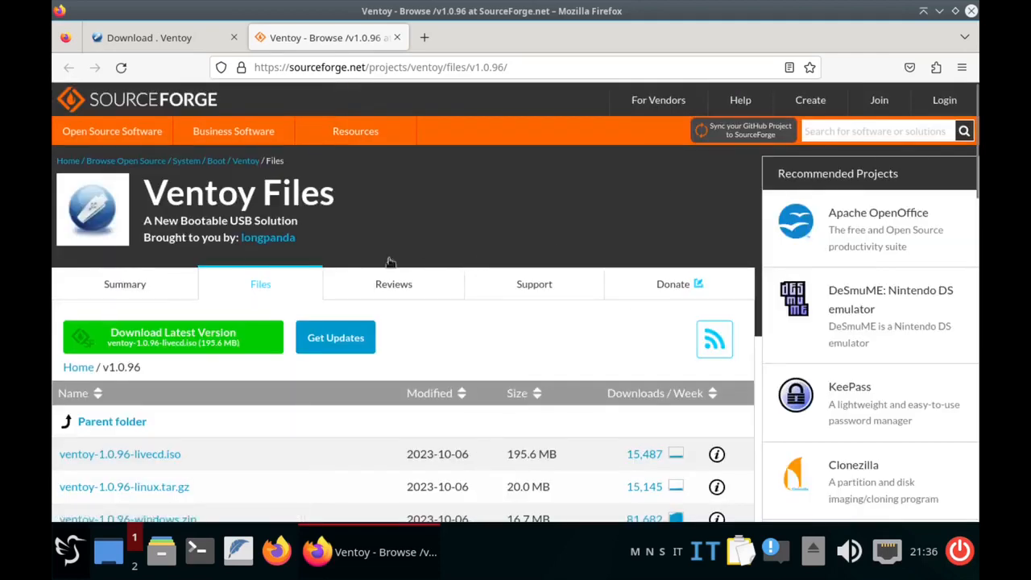
{"action": "scroll", "coordinate": [479, 457], "scroll_direction": "down", "scroll_amount": 3}
{"action": "left_click", "coordinate": [205, 147]}
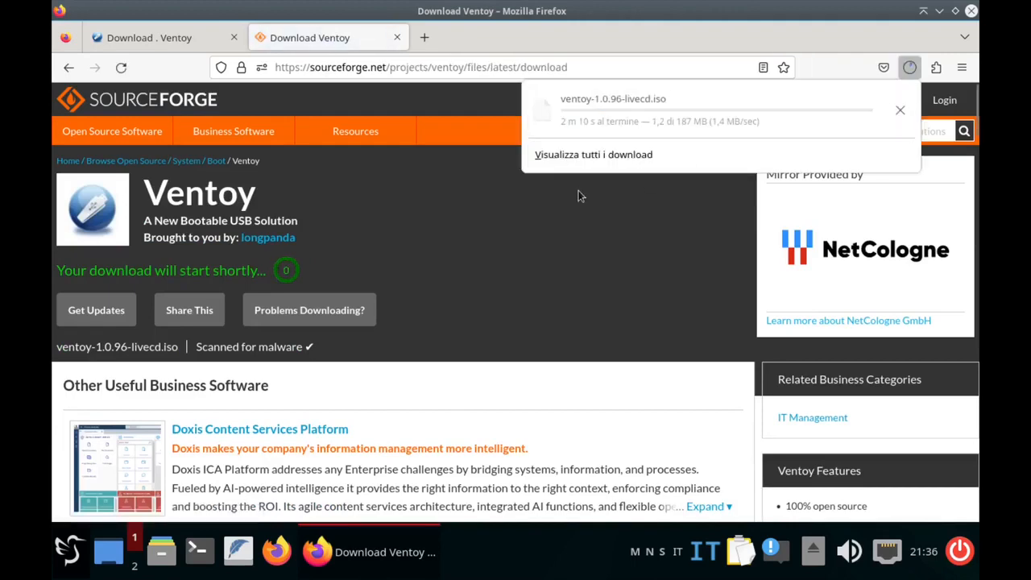
Step: Return to the Ventoy download page, open the SourceForge v1.0.96 files page and download ventoy-1.0.96-linux.tar.gz
{"action": "left_click", "coordinate": [397, 37]}
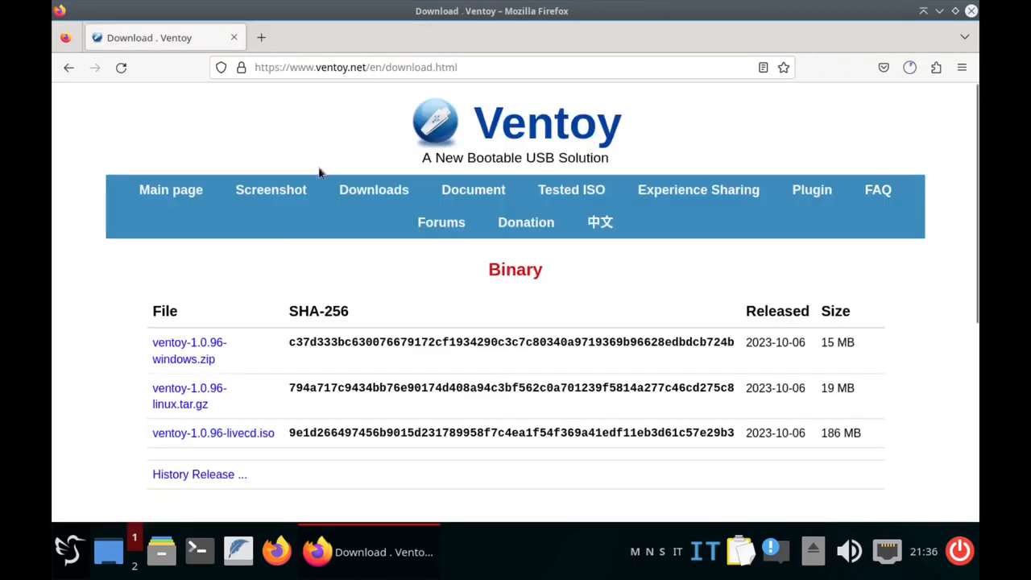
{"action": "left_click", "coordinate": [173, 393]}
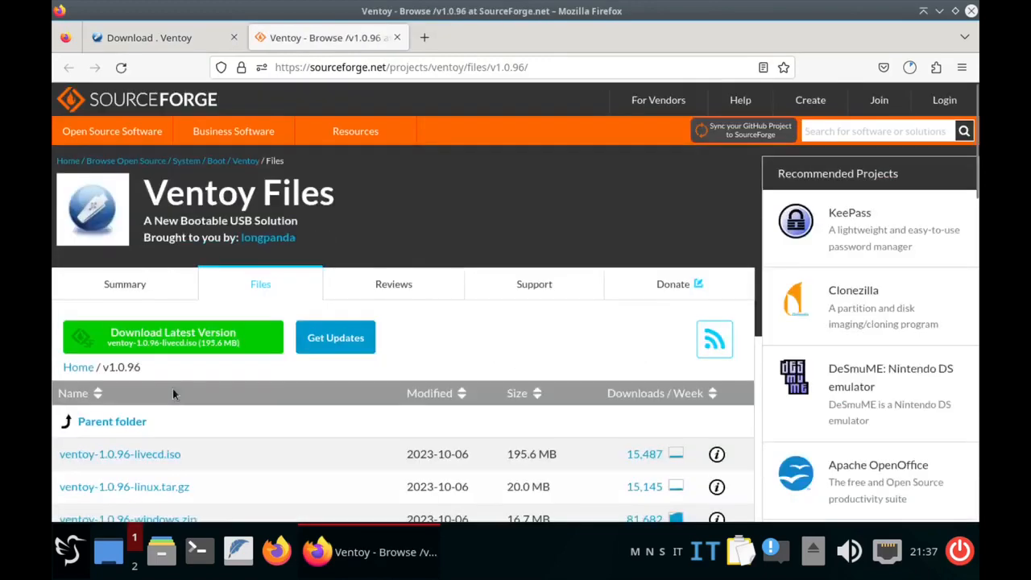
{"action": "scroll", "coordinate": [205, 362], "scroll_direction": "down", "scroll_amount": 3}
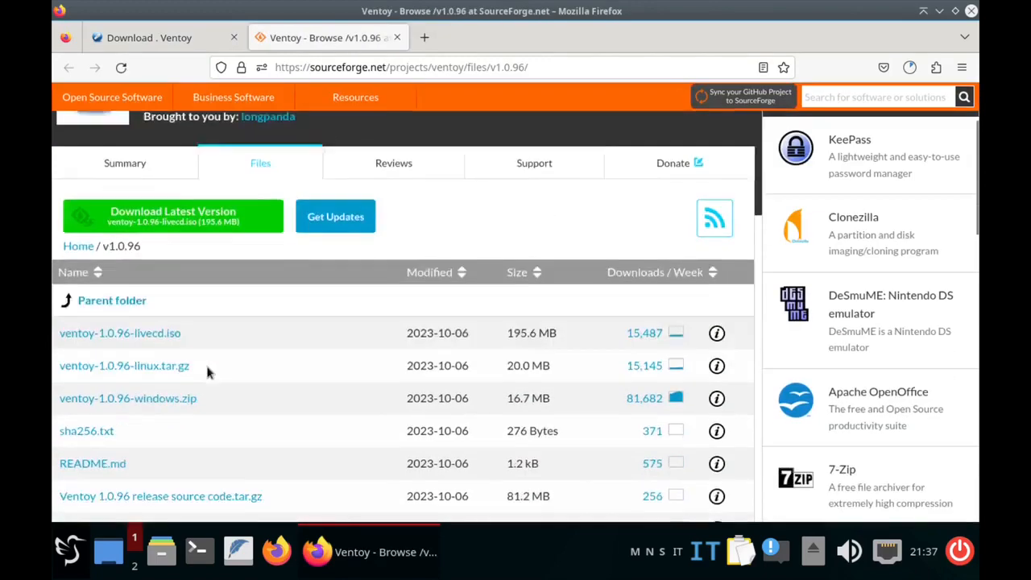
{"action": "left_click", "coordinate": [161, 292]}
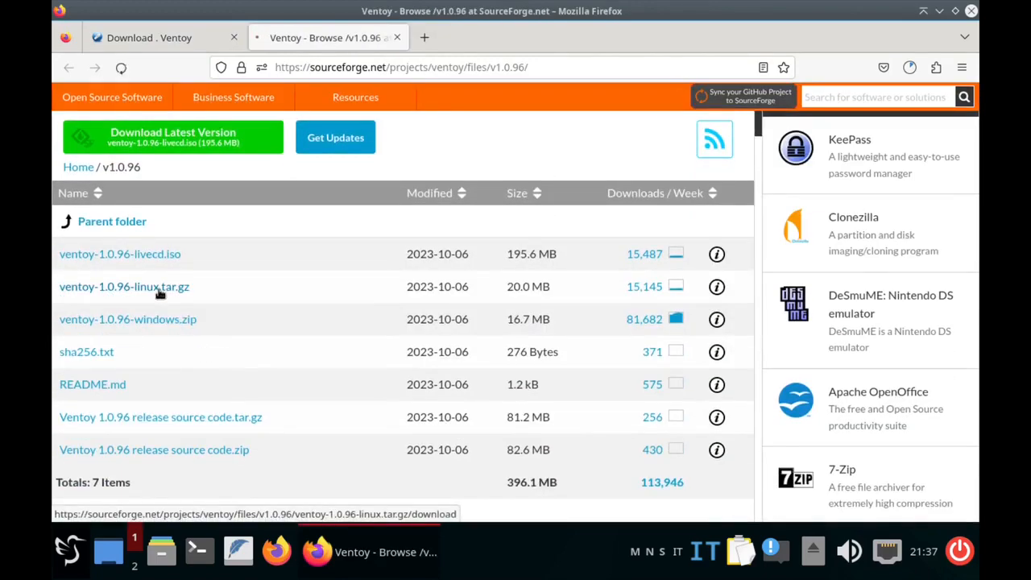
{"action": "scroll", "coordinate": [159, 292], "scroll_direction": "down", "scroll_amount": 3}
{"action": "scroll", "coordinate": [158, 286], "scroll_direction": "up", "scroll_amount": 3}
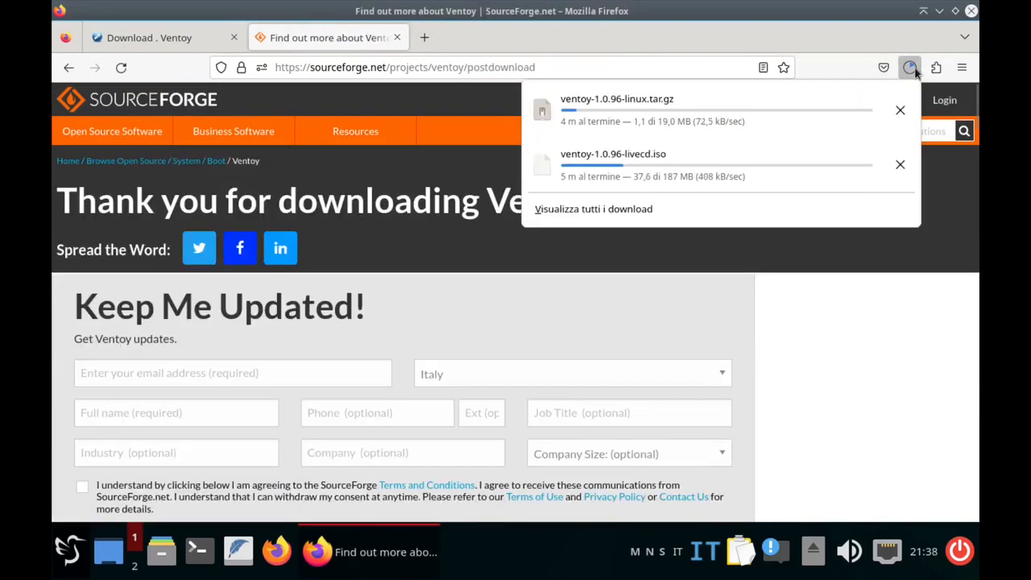
Step: Close the SourceForge page and check the progress of the two Ventoy downloads
{"action": "left_click", "coordinate": [911, 69]}
{"action": "left_click", "coordinate": [396, 38]}
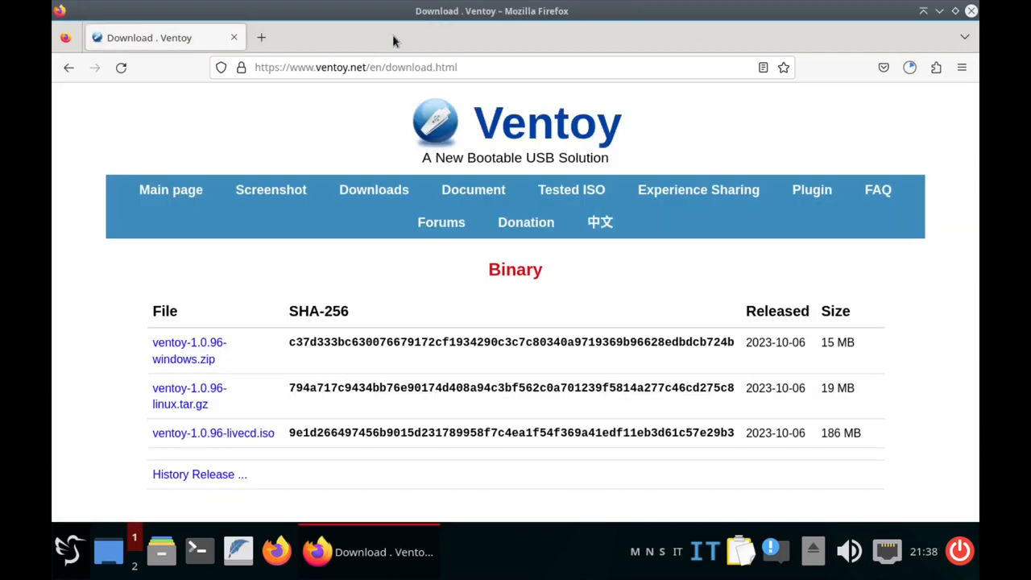
{"action": "left_click", "coordinate": [911, 68]}
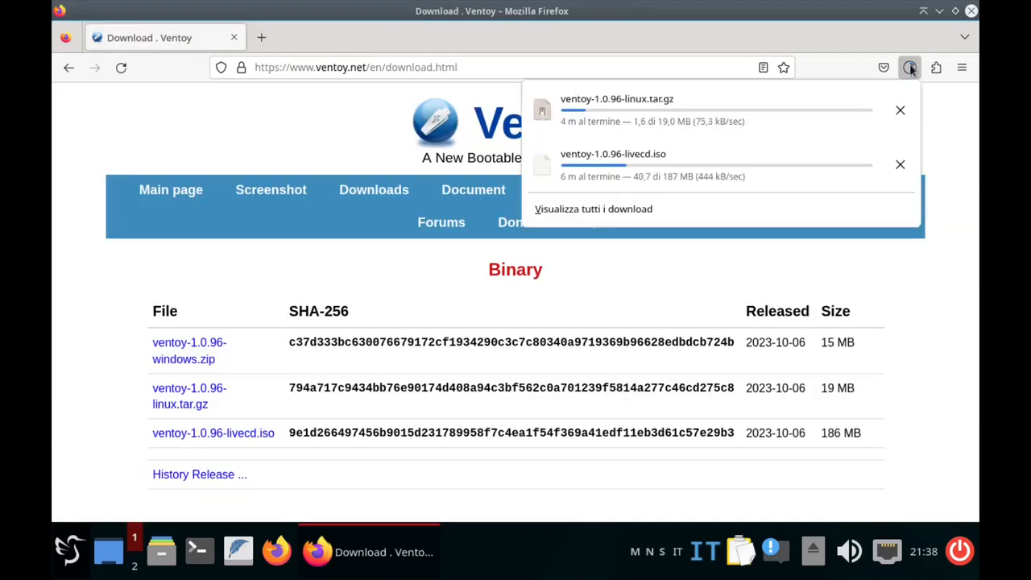
{"action": "left_click", "coordinate": [911, 68]}
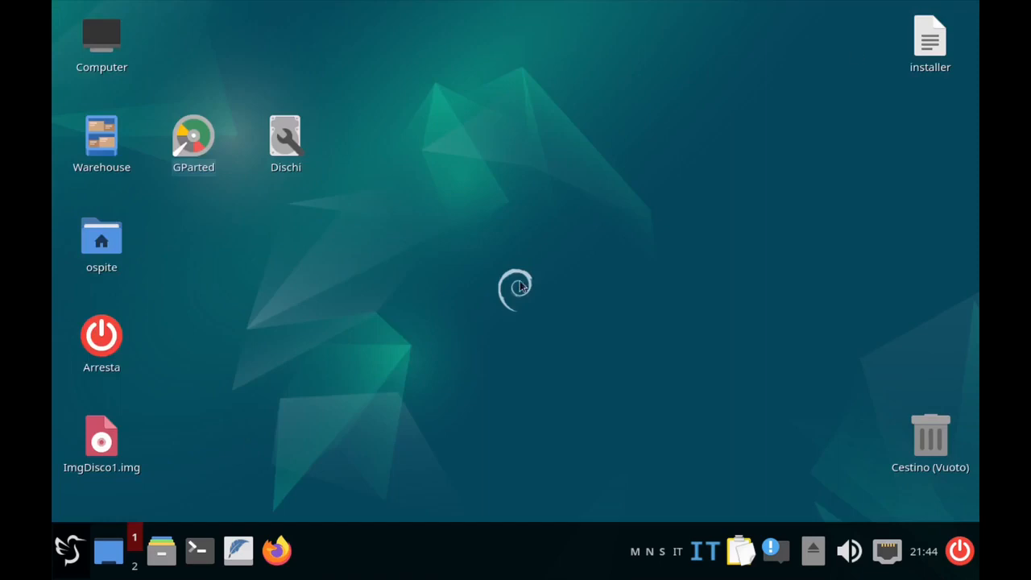
Step: Open the Scaricati folder in the home directory and tile its window to one half of the desktop
{"action": "double_click", "coordinate": [102, 50]}
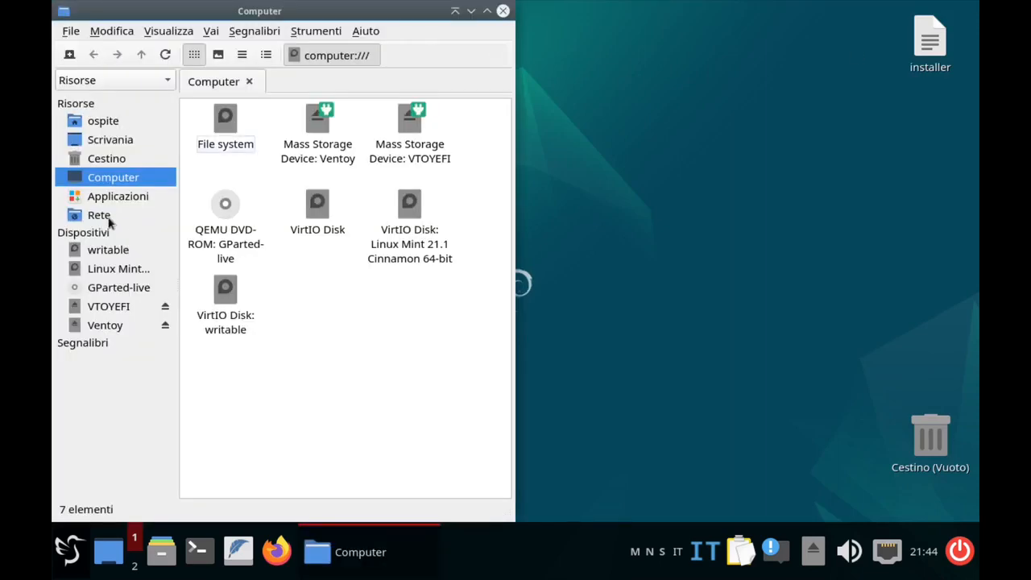
{"action": "left_click", "coordinate": [120, 124]}
{"action": "double_click", "coordinate": [212, 286]}
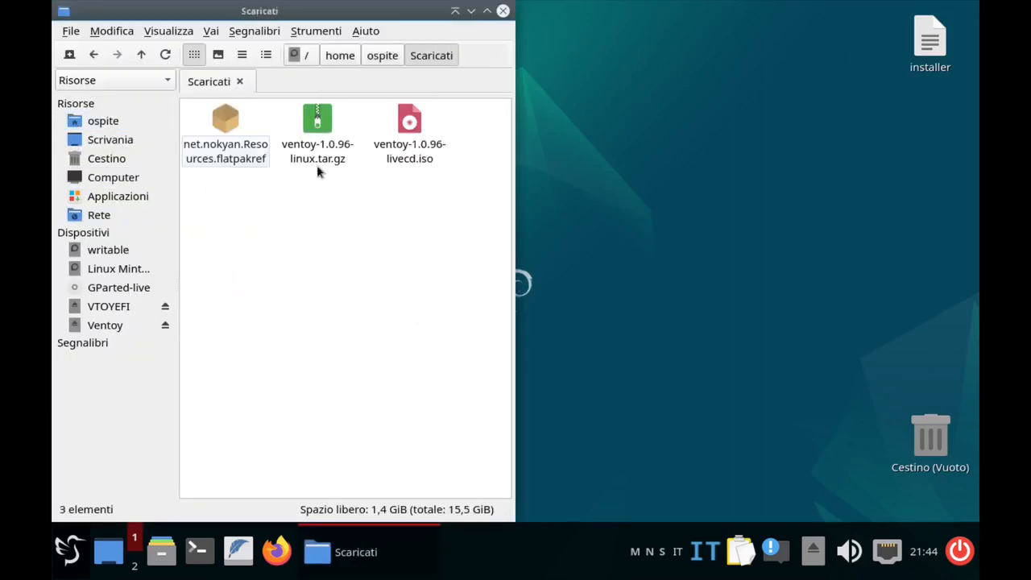
{"action": "left_click", "coordinate": [321, 125]}
{"action": "left_click", "coordinate": [407, 137]}
{"action": "left_click_drag", "start_coordinate": [385, 12], "coordinate": [919, 206]}
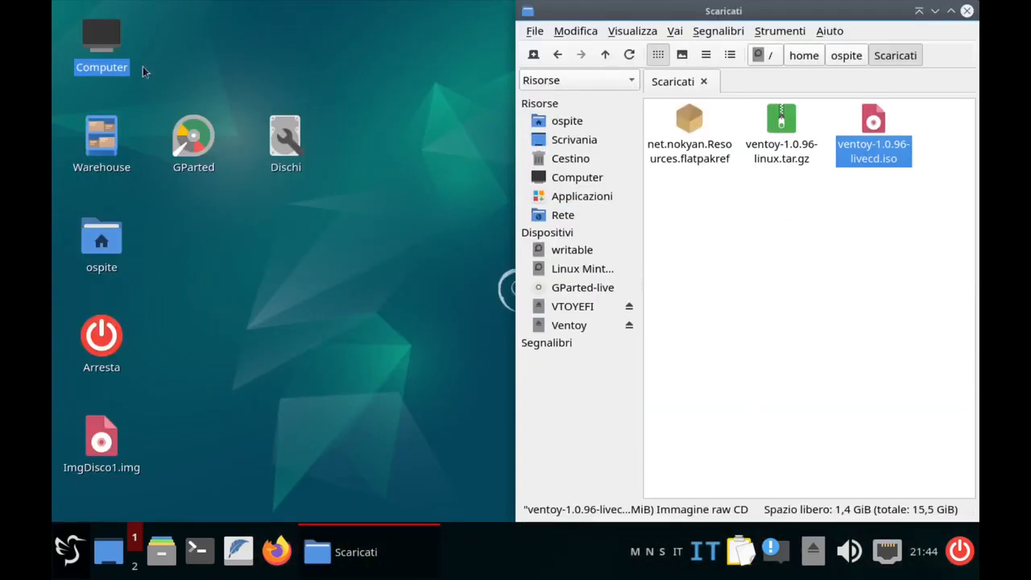
Step: Copy ventoy-1.0.96-livecd.iso from Scaricati to the Ventoy partition and minimize the partition's window
{"action": "left_click", "coordinate": [100, 307]}
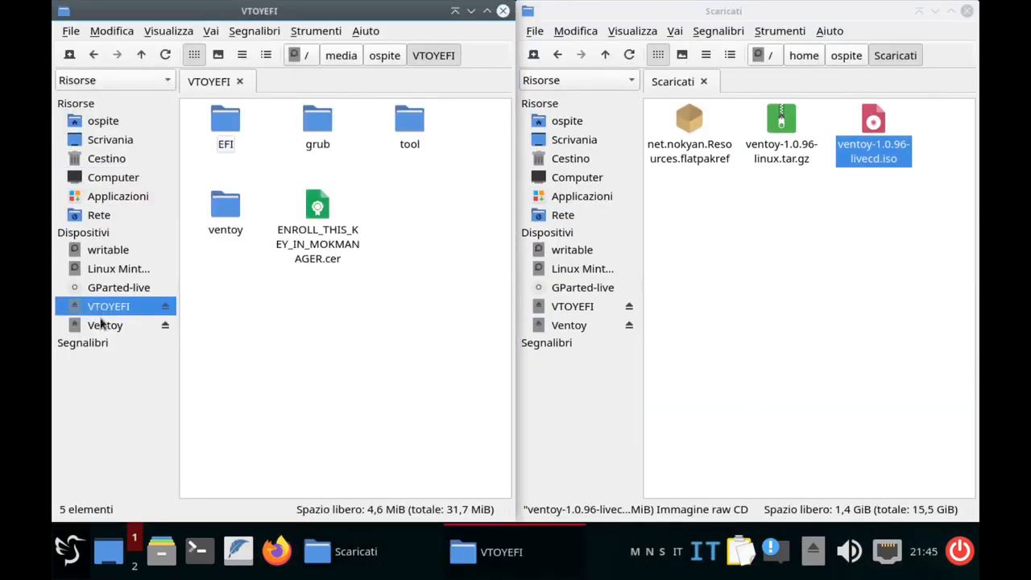
{"action": "left_click", "coordinate": [105, 327]}
{"action": "left_click_drag", "start_coordinate": [874, 135], "coordinate": [286, 265]}
{"action": "left_click", "coordinate": [314, 278]}
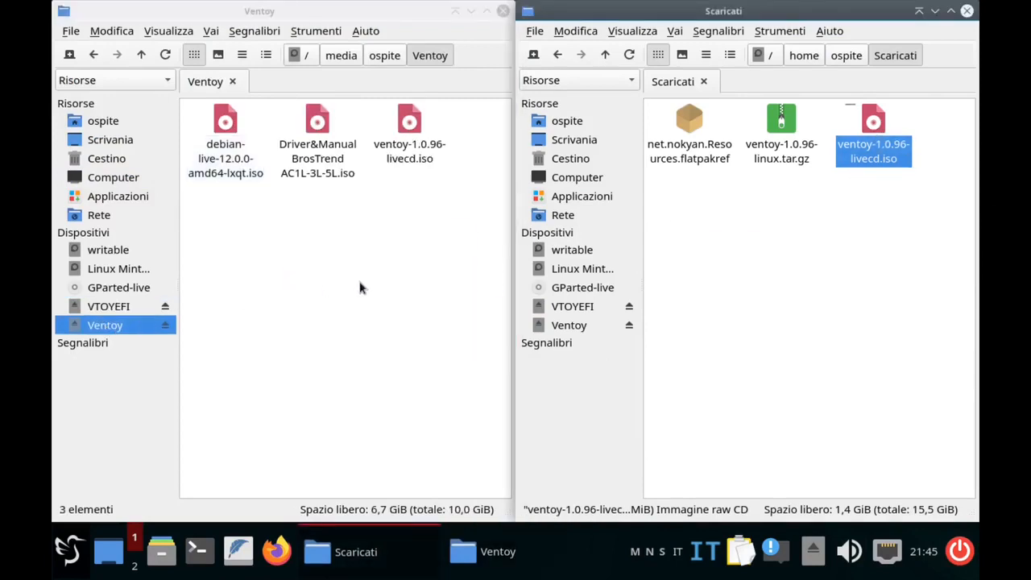
{"action": "left_click", "coordinate": [471, 11]}
Step: Extract the ventoy-1.0.96 folder from ventoy-1.0.96-linux.tar.gz onto the desktop and close the archive manager
{"action": "double_click", "coordinate": [779, 122]}
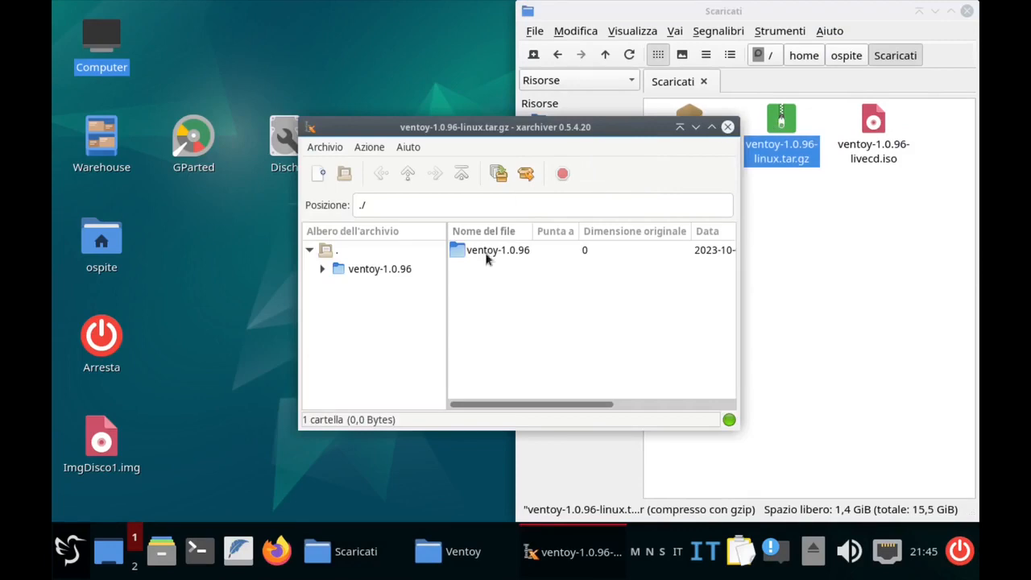
{"action": "left_click_drag", "start_coordinate": [489, 251], "coordinate": [193, 238]}
{"action": "left_click", "coordinate": [727, 128]}
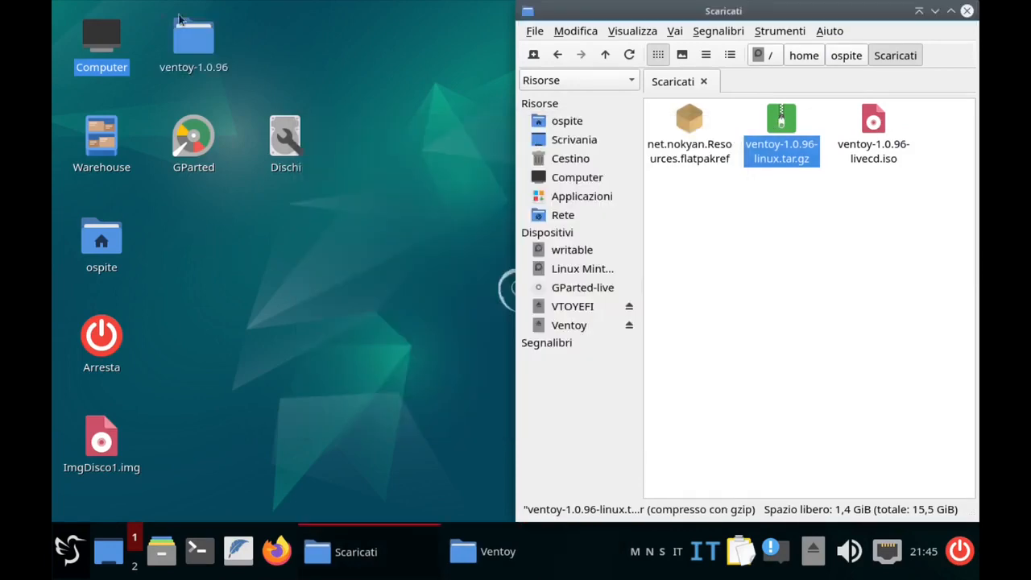
Step: Open the extracted ventoy-1.0.96 folder and look inside its WebUI subfolder
{"action": "double_click", "coordinate": [192, 44]}
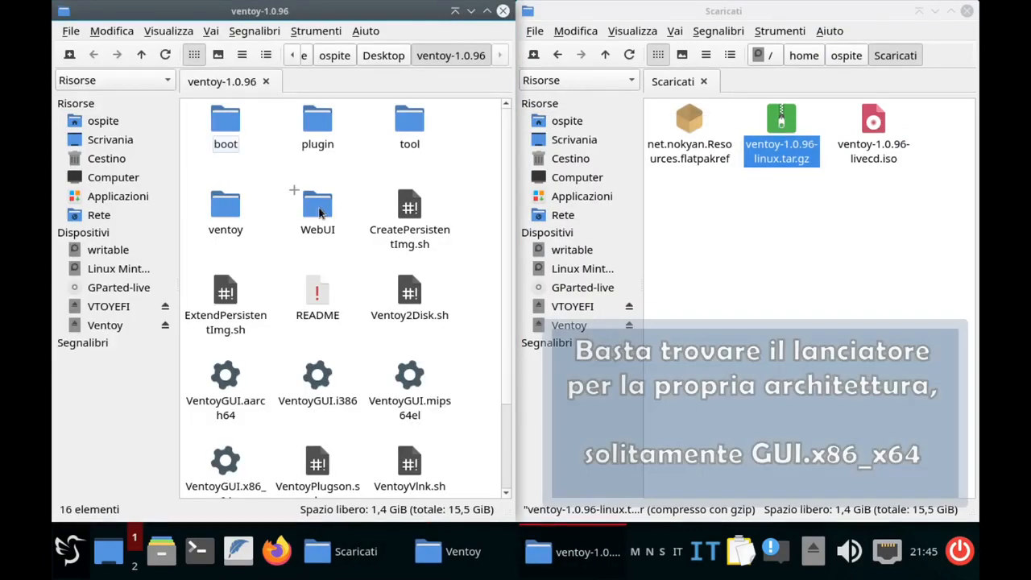
{"action": "double_click", "coordinate": [318, 207]}
{"action": "left_click", "coordinate": [299, 112]}
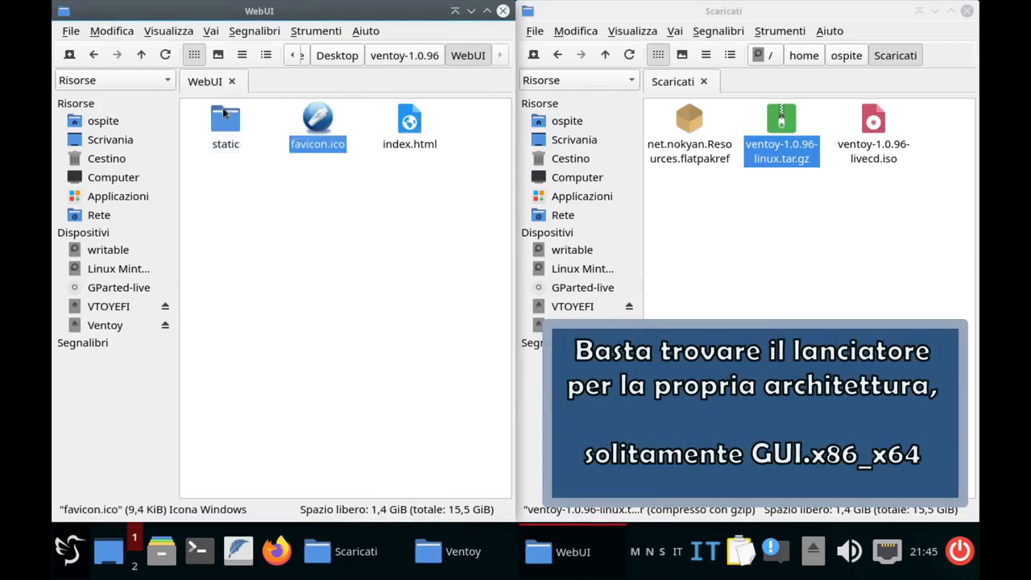
{"action": "left_click", "coordinate": [141, 55]}
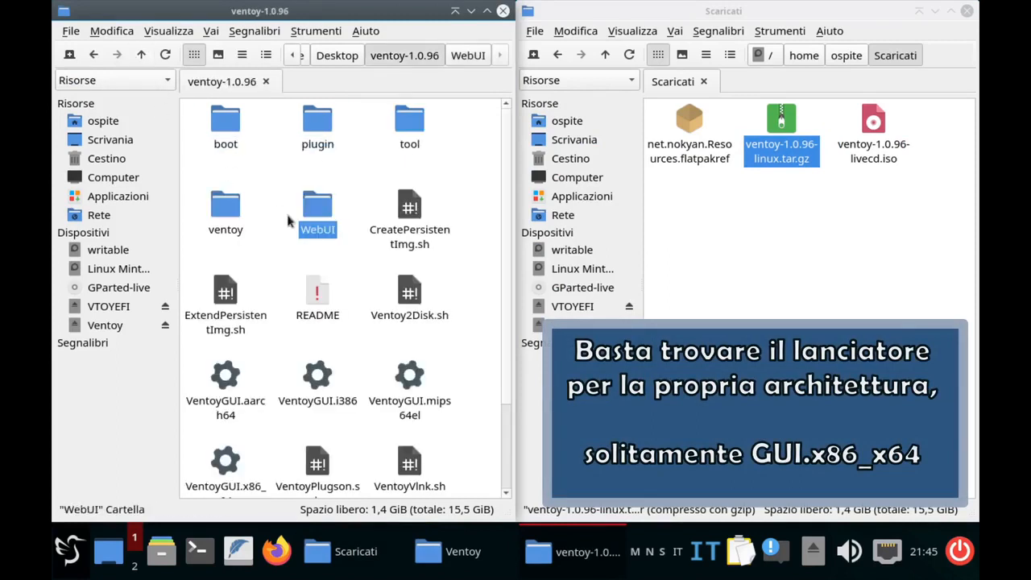
Step: Run the VentoyGUI.x86_64 launcher from the ventoy-1.0.96 folder and authenticate with the account password
{"action": "left_click", "coordinate": [317, 375]}
{"action": "scroll", "coordinate": [316, 371], "scroll_direction": "down", "scroll_amount": 1}
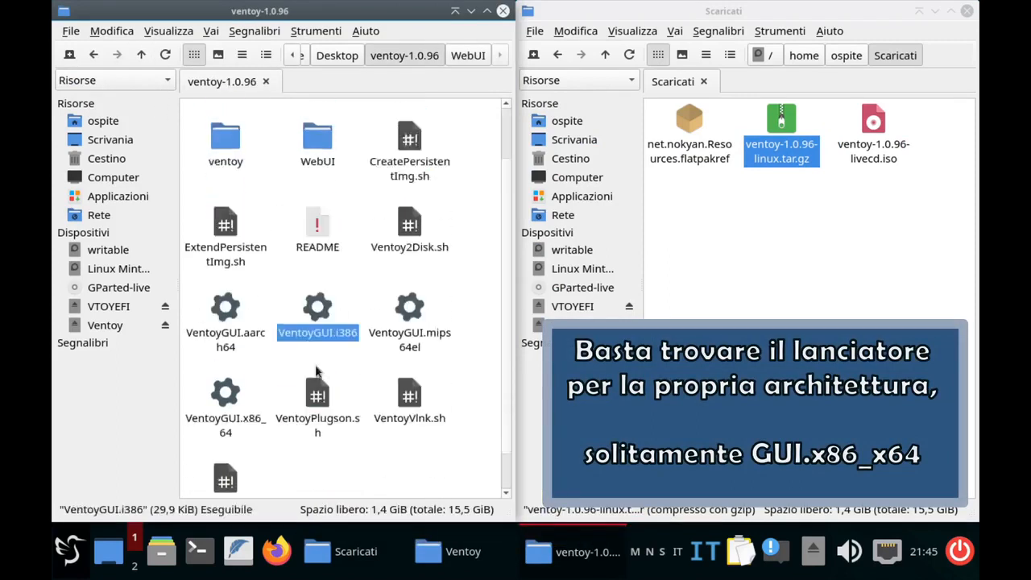
{"action": "scroll", "coordinate": [316, 371], "scroll_direction": "down", "scroll_amount": 1}
{"action": "double_click", "coordinate": [232, 363]}
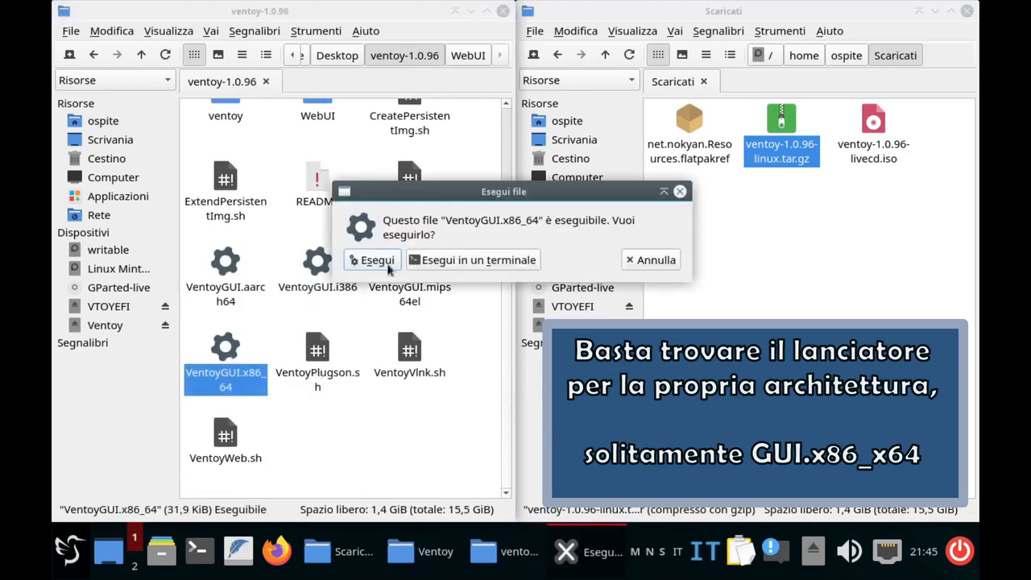
{"action": "left_click", "coordinate": [385, 266]}
{"action": "type", "text": "****"}
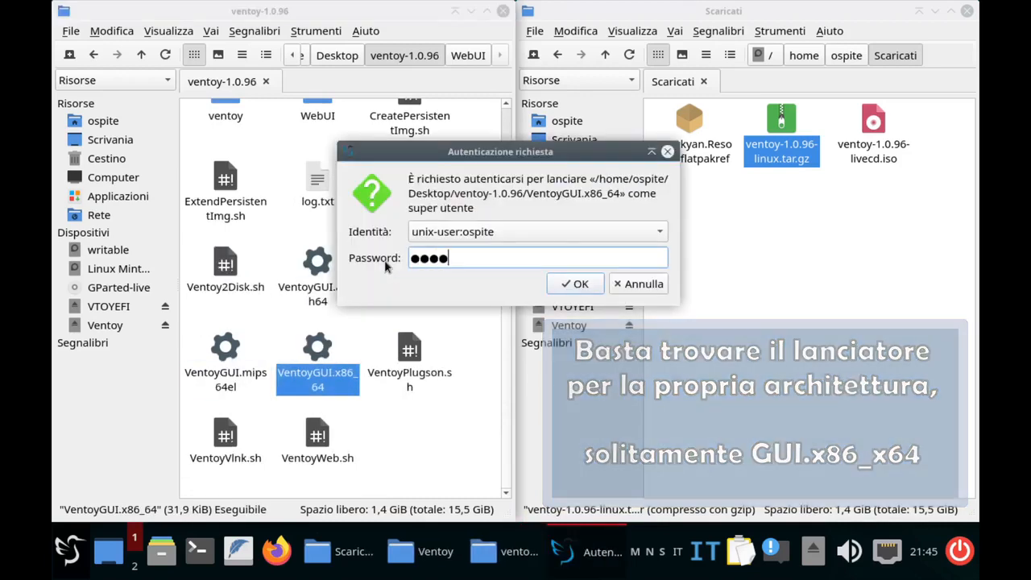
{"action": "key", "text": "Return"}
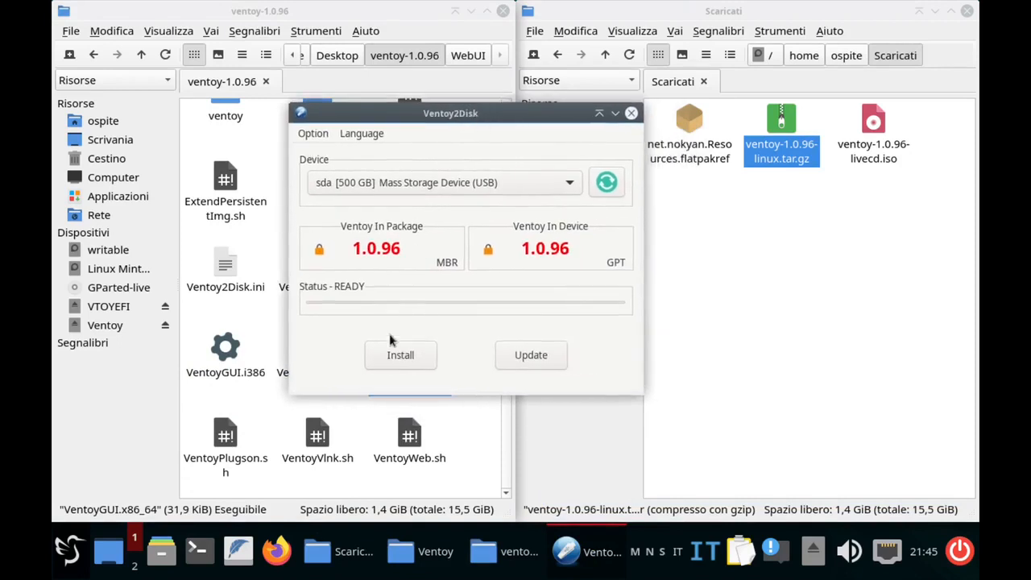
Step: Refresh the device list in Ventoy2Disk, update Ventoy on the sda 500 GB USB device and close the program
{"action": "left_click", "coordinate": [613, 190]}
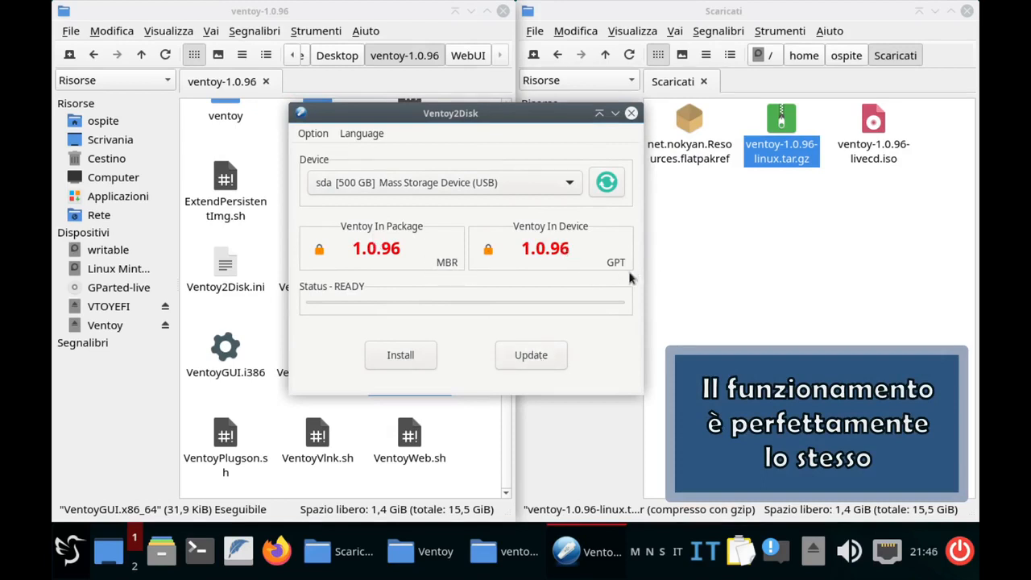
{"action": "left_click", "coordinate": [556, 364]}
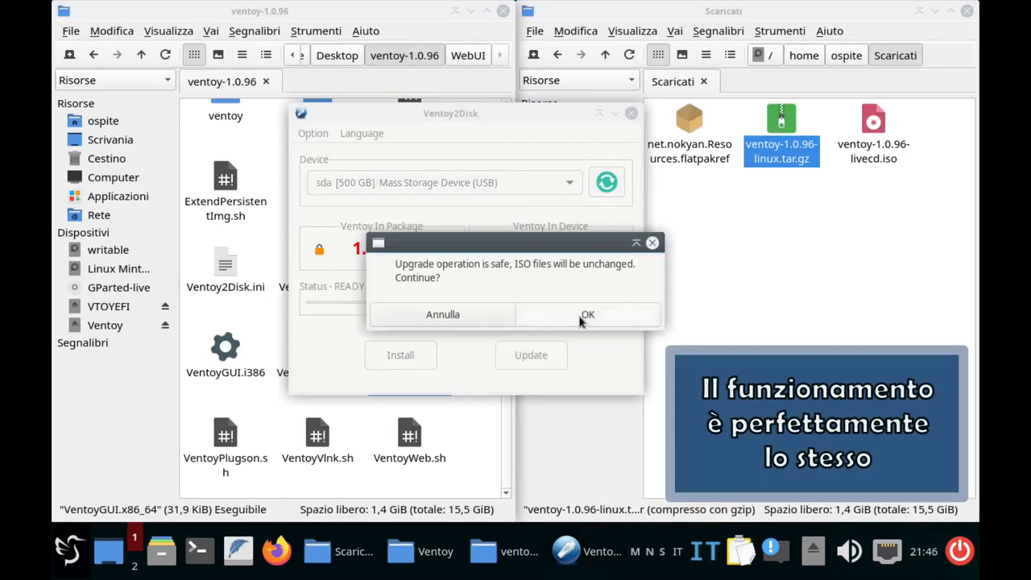
{"action": "left_click", "coordinate": [583, 316]}
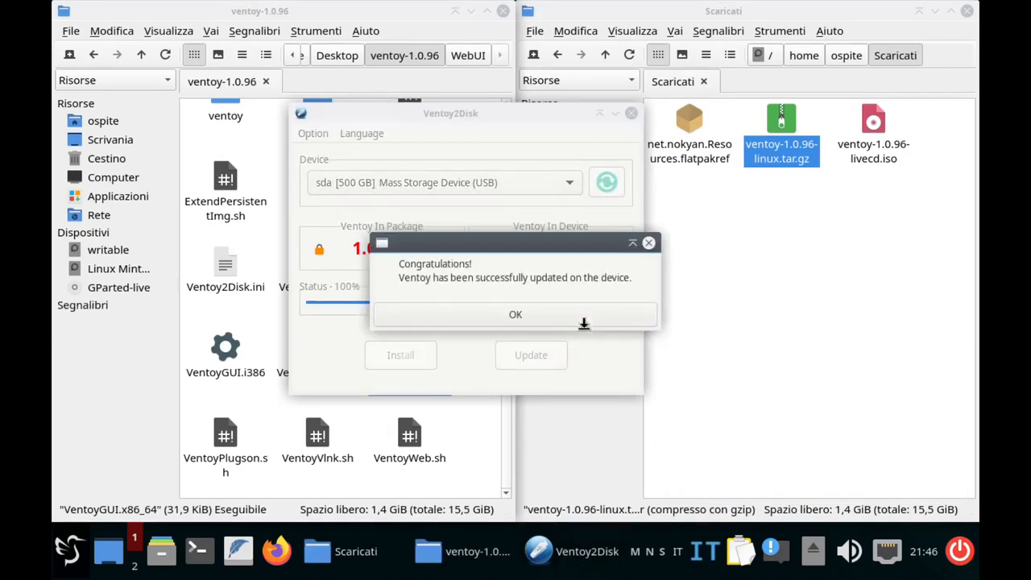
{"action": "left_click", "coordinate": [587, 315]}
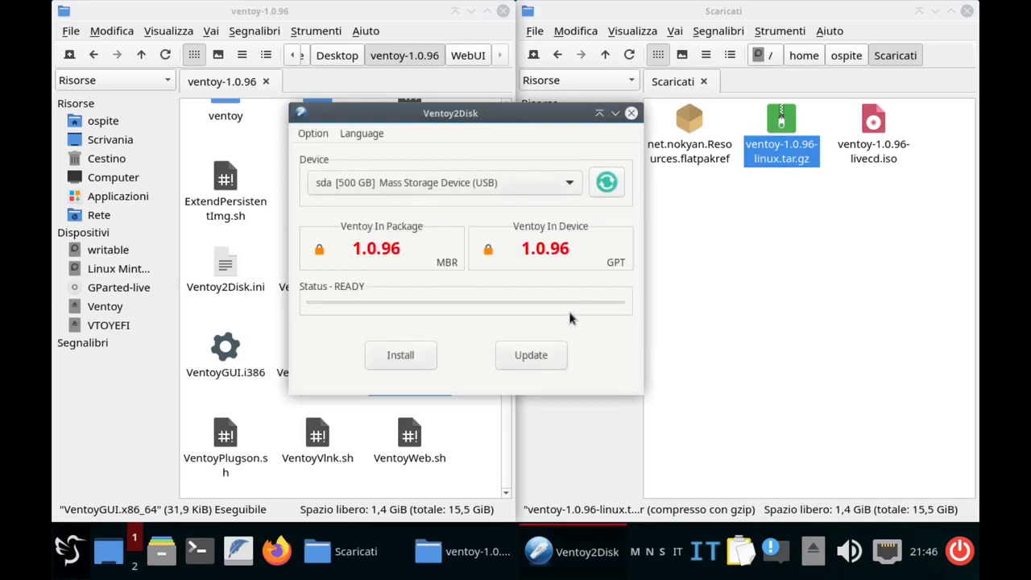
{"action": "left_click", "coordinate": [632, 114]}
Step: View the ISO files on the updated Ventoy partition and close both file manager windows
{"action": "left_click", "coordinate": [106, 307]}
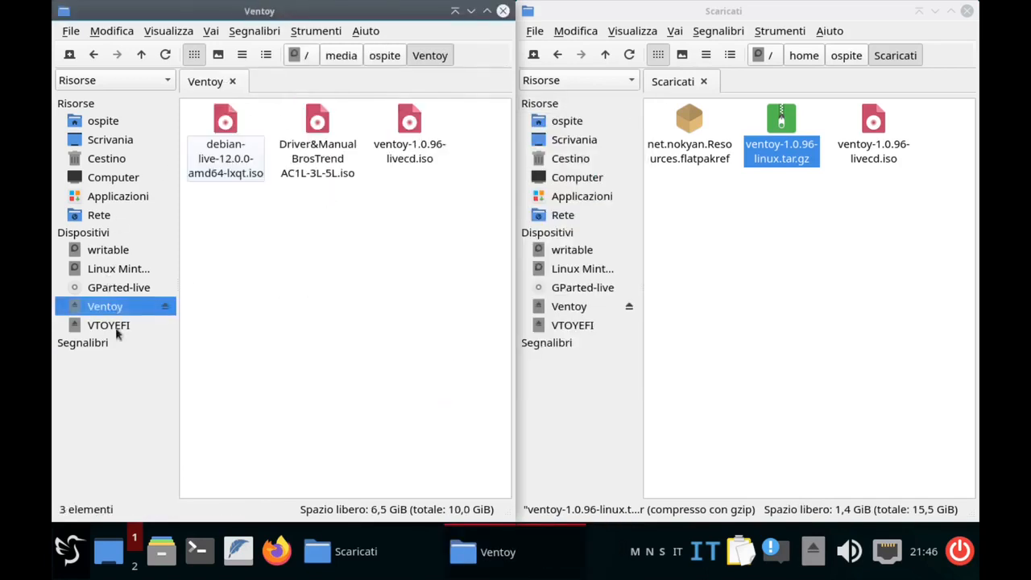
{"action": "left_click_drag", "start_coordinate": [218, 216], "coordinate": [465, 161]}
{"action": "left_click", "coordinate": [368, 214]}
{"action": "left_click", "coordinate": [503, 11]}
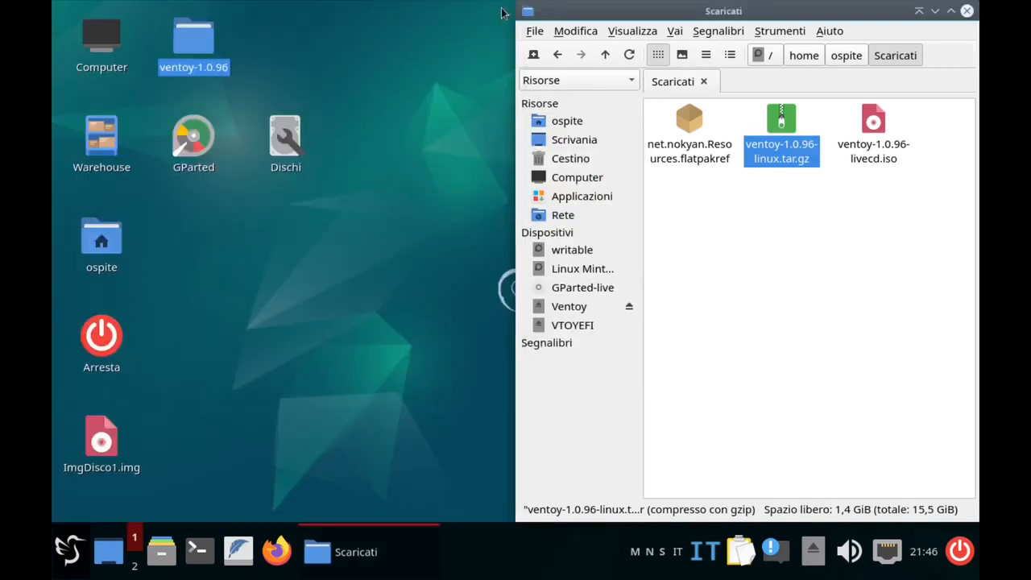
{"action": "left_click", "coordinate": [967, 10]}
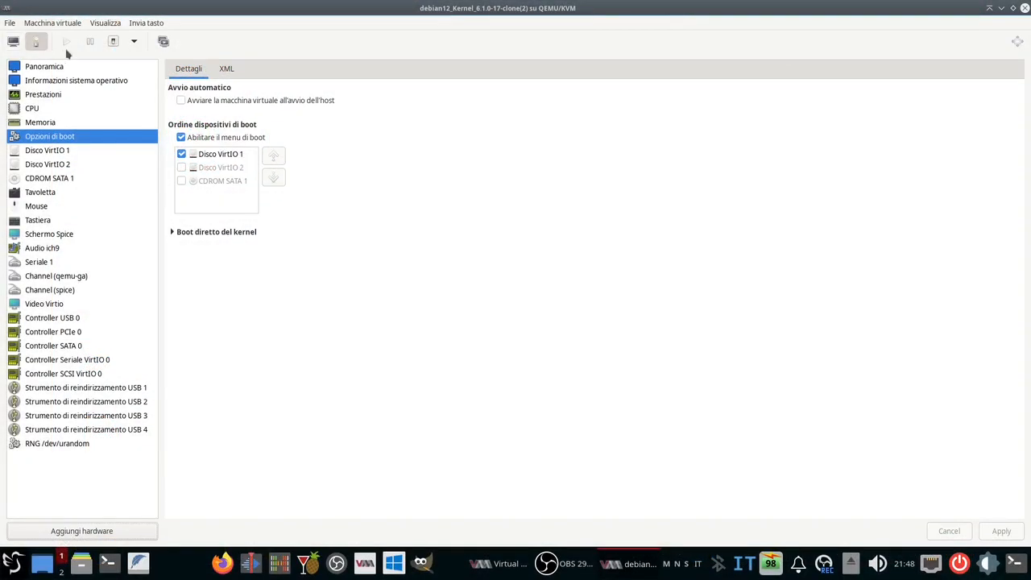
Step: Switch the Debian virtual machine window to its graphical console and open GRUB's list of kernel entries
{"action": "left_click", "coordinate": [13, 41]}
{"action": "key", "text": "Down"}
{"action": "key", "text": "Return"}
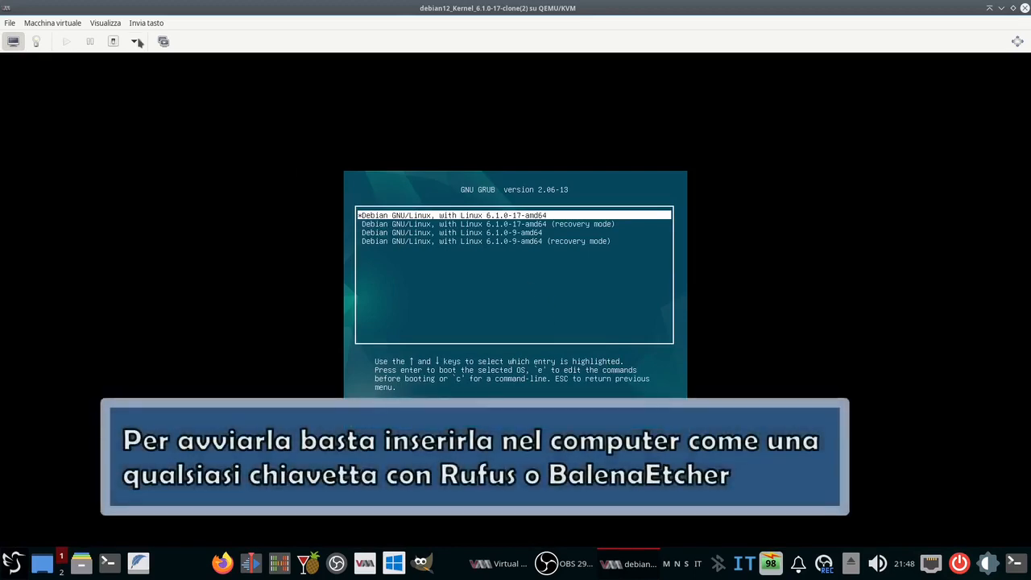
Step: Redirect the Generic Mass Storage Device [14cd:1212] to the virtual machine
{"action": "left_click", "coordinate": [52, 22]}
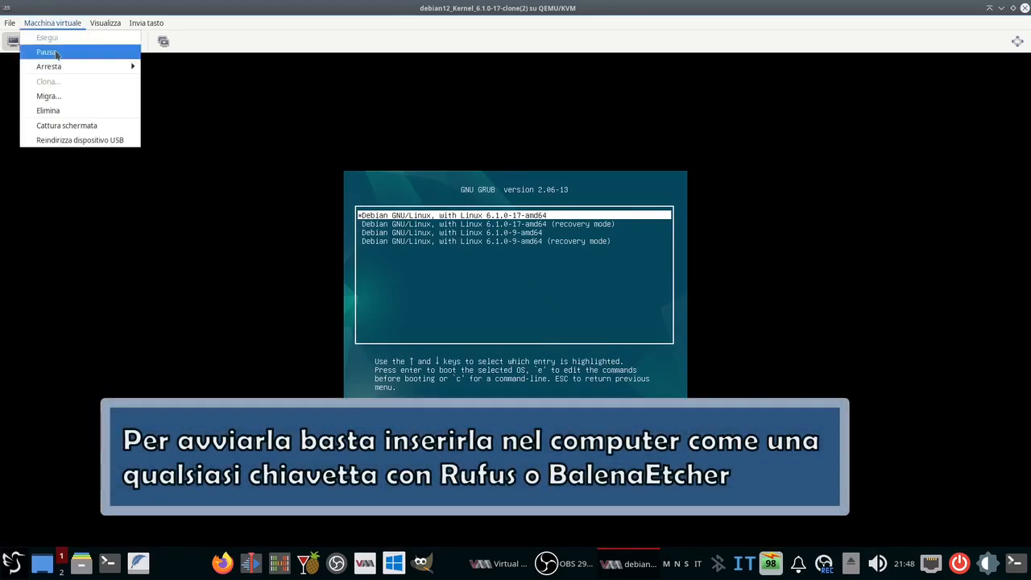
{"action": "left_click", "coordinate": [79, 139]}
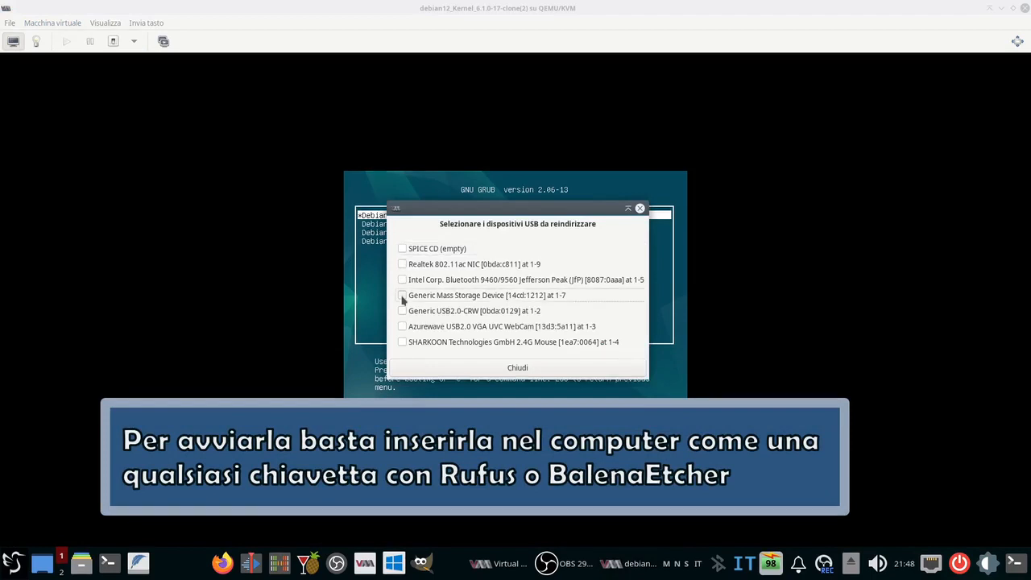
{"action": "left_click", "coordinate": [402, 295]}
{"action": "left_click", "coordinate": [517, 368]}
Step: Restart the virtual machine, using a forced reboot
{"action": "left_click", "coordinate": [134, 41]}
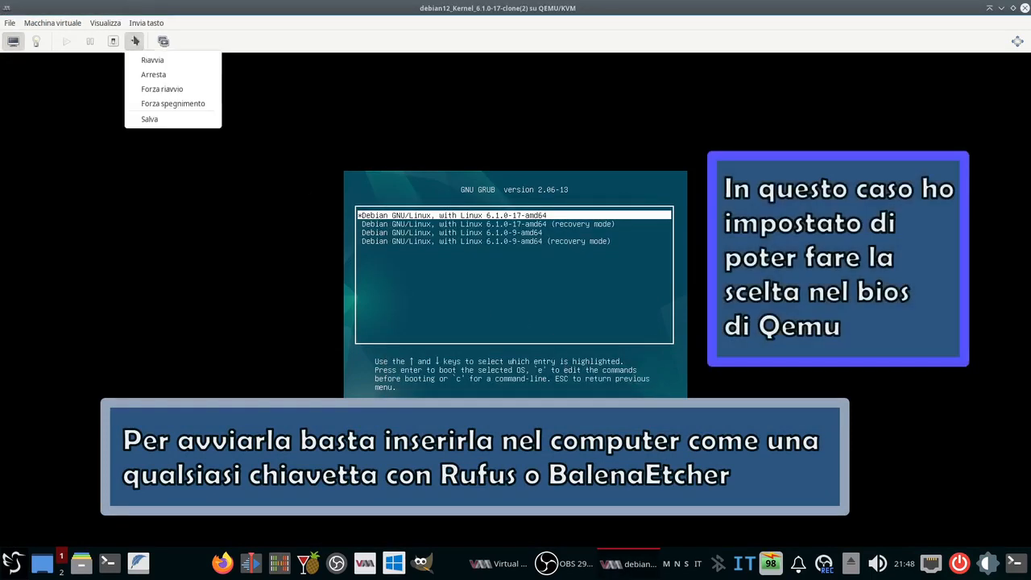
{"action": "left_click", "coordinate": [175, 62]}
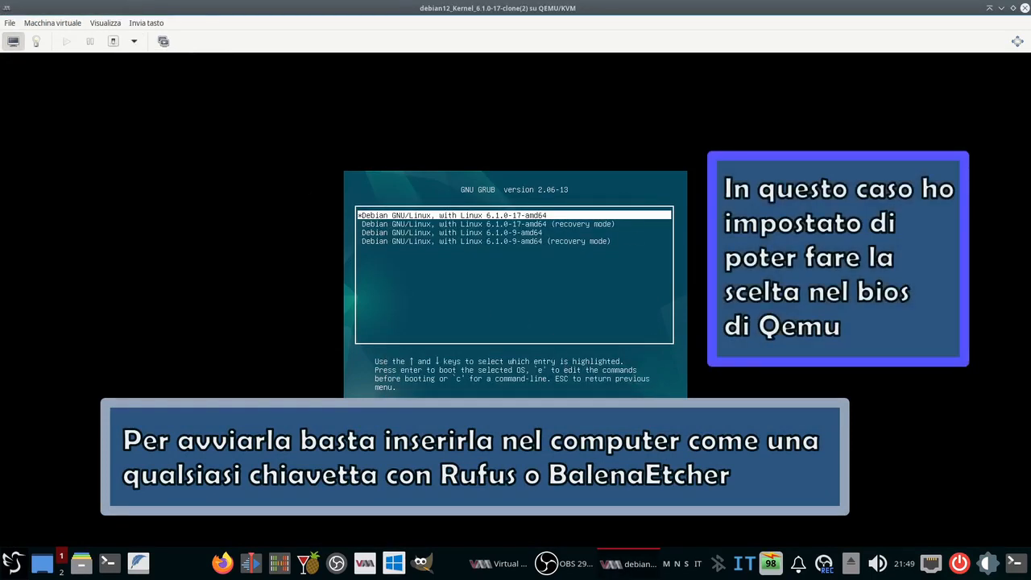
{"action": "left_click", "coordinate": [134, 41]}
{"action": "left_click", "coordinate": [175, 87]}
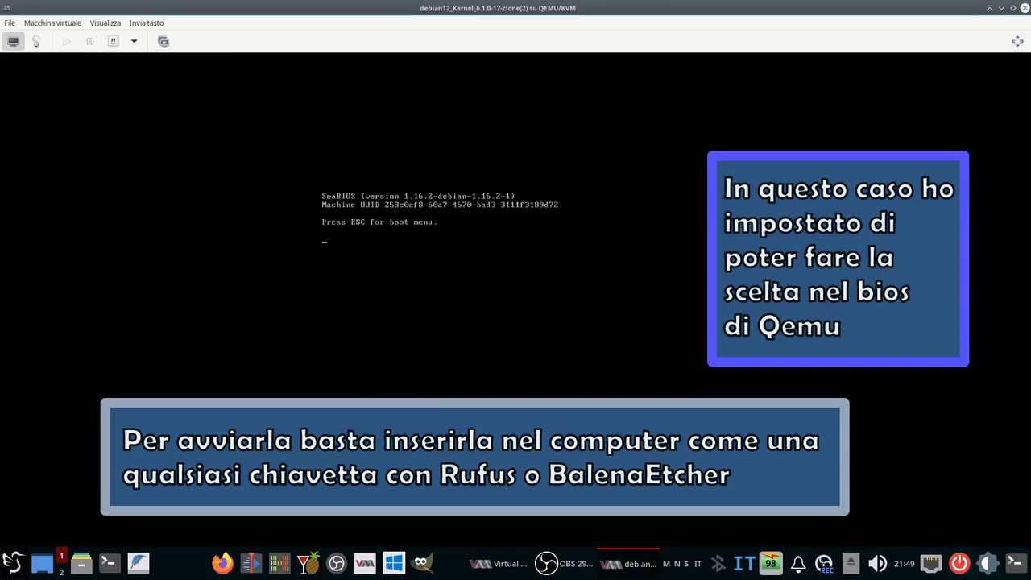
Step: Open the BIOS boot menu, make the virtual machine full screen and boot from the USB MSC Drive Mass Storage Device
{"action": "key", "text": "Escape"}
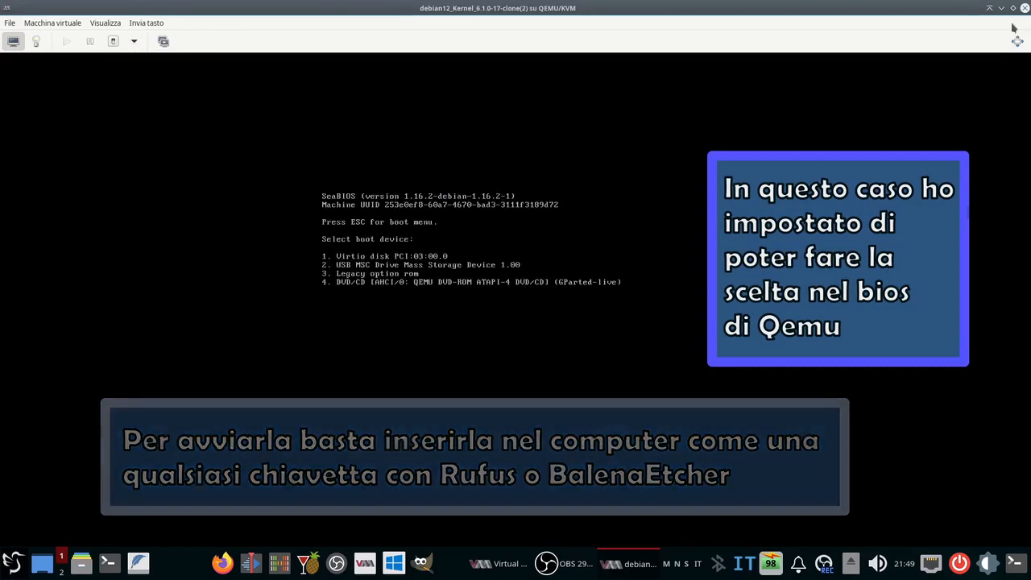
{"action": "left_click", "coordinate": [1018, 41]}
{"action": "key", "text": "2"}
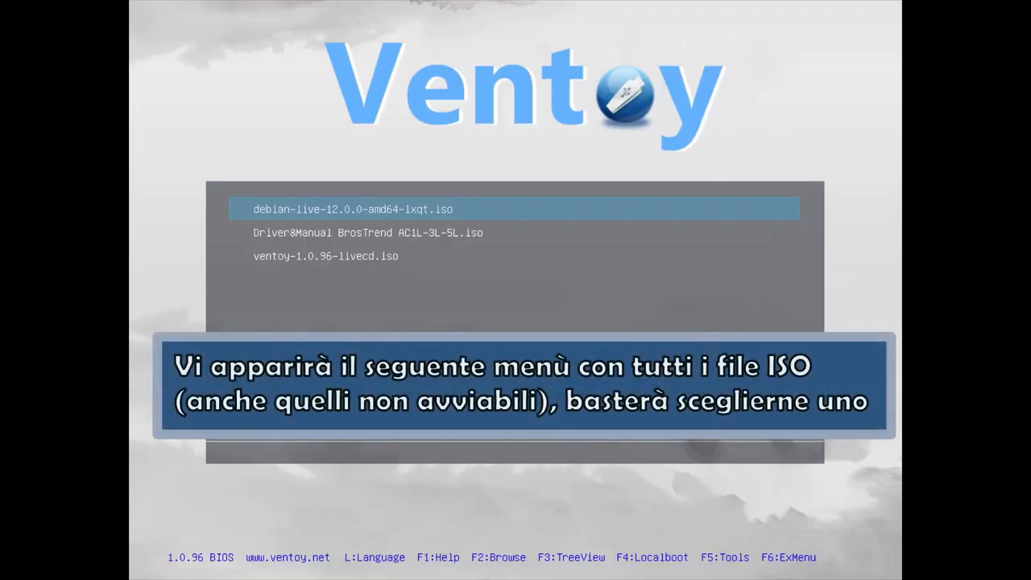
Step: Boot ventoy-1.0.96-livecd.iso in normal mode and start the Ventoy 1.0.96 LiveCD GUI entry
{"action": "key", "text": "Down"}
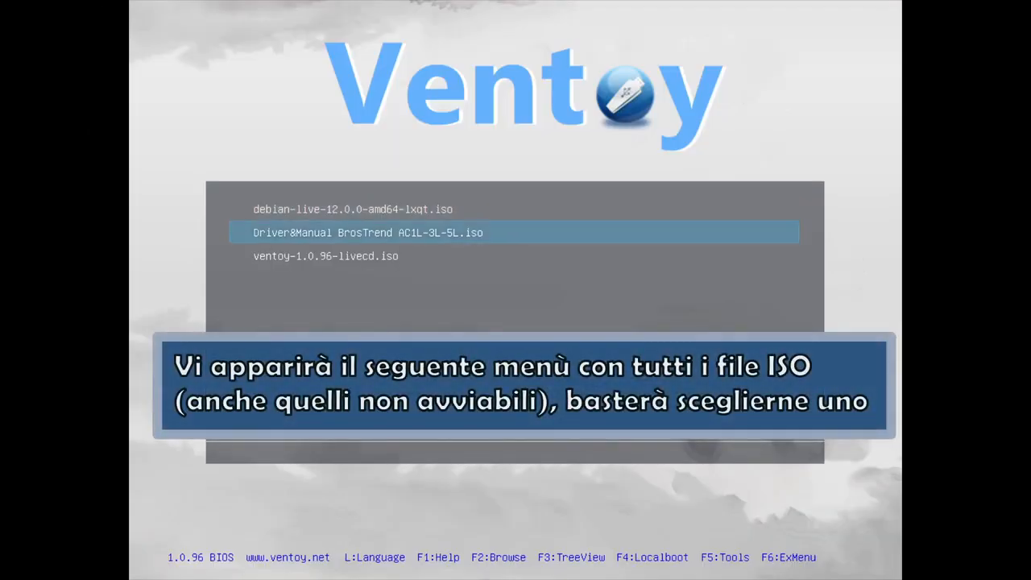
{"action": "key", "text": "Down"}
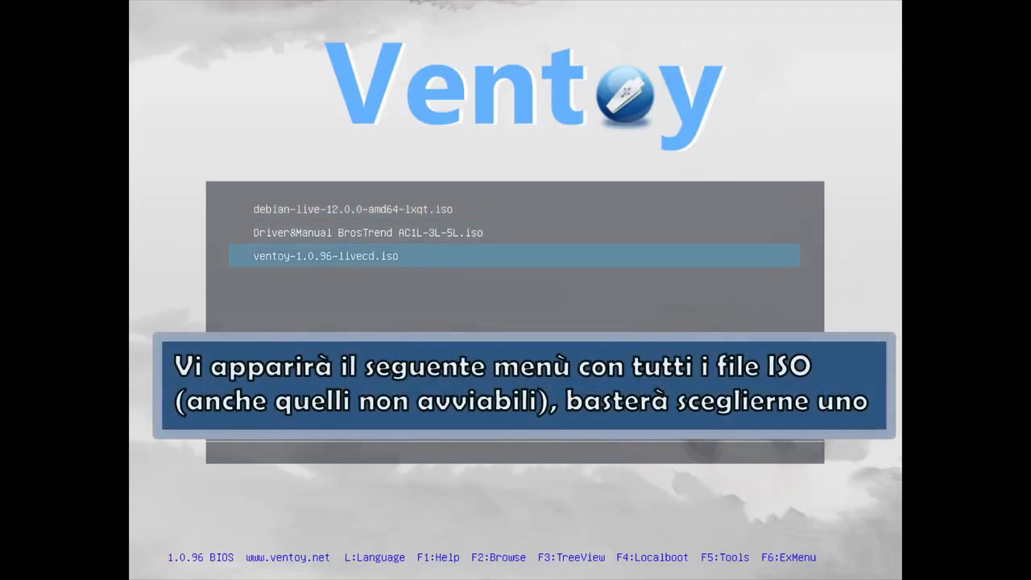
{"action": "key", "text": "Return"}
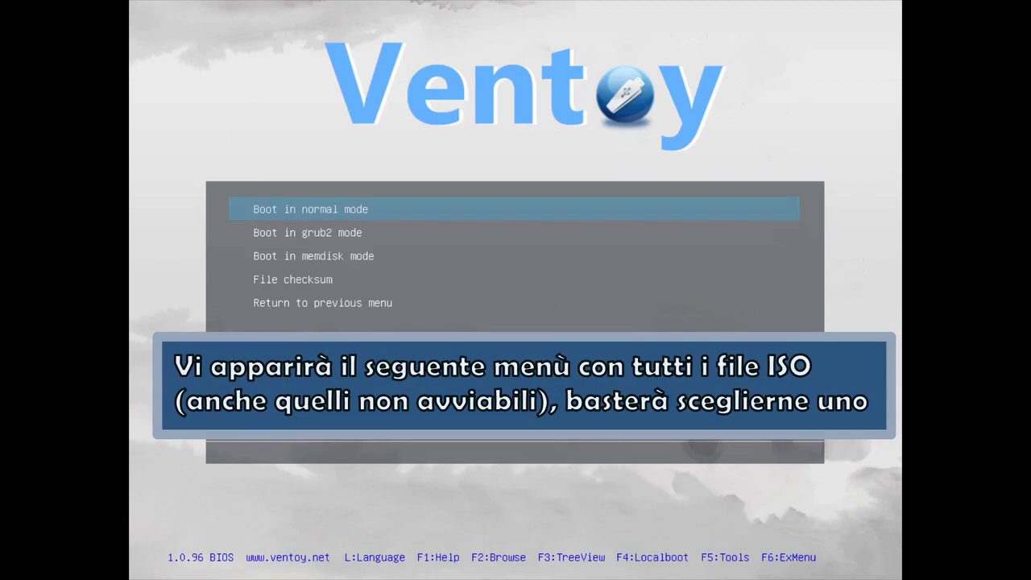
{"action": "key", "text": "Return"}
{"action": "key", "text": "Down"}
{"action": "key", "text": "Up"}
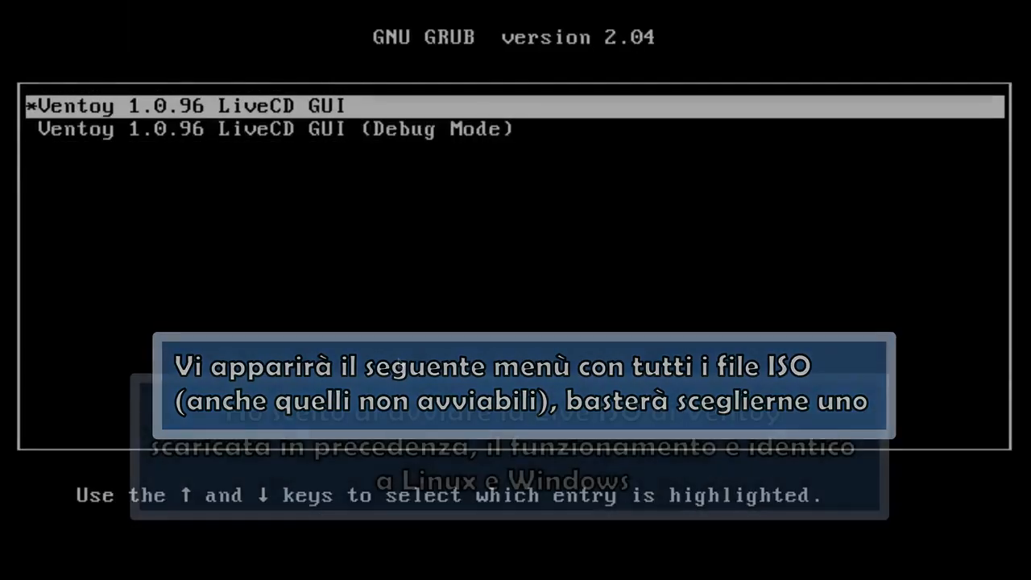
{"action": "key", "text": "Return"}
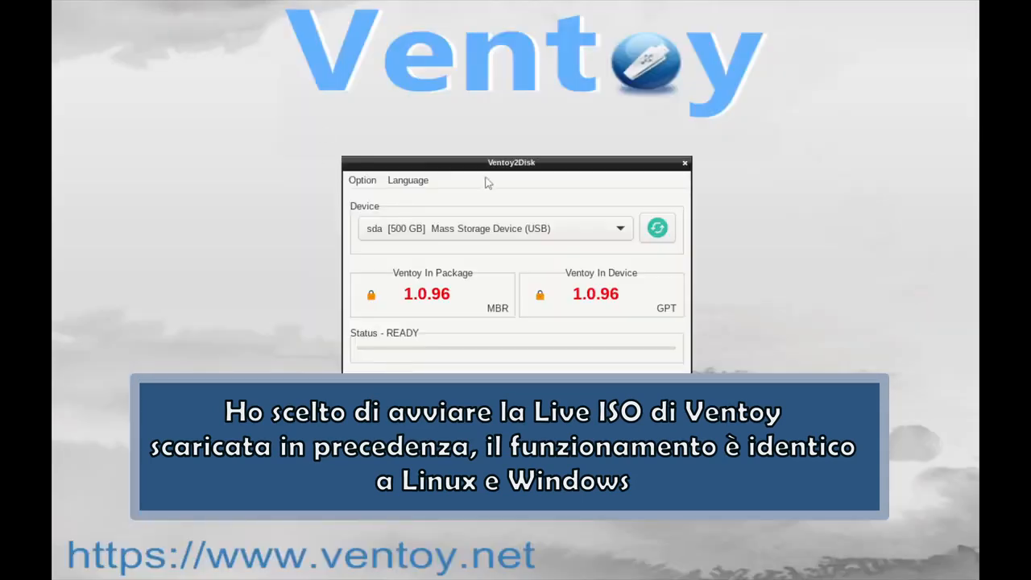
Step: Choose the sda [500 GB] Mass Storage Device as the target and refresh the list of devices
{"action": "mouse_move", "coordinate": [505, 15]}
{"action": "left_click", "coordinate": [621, 231]}
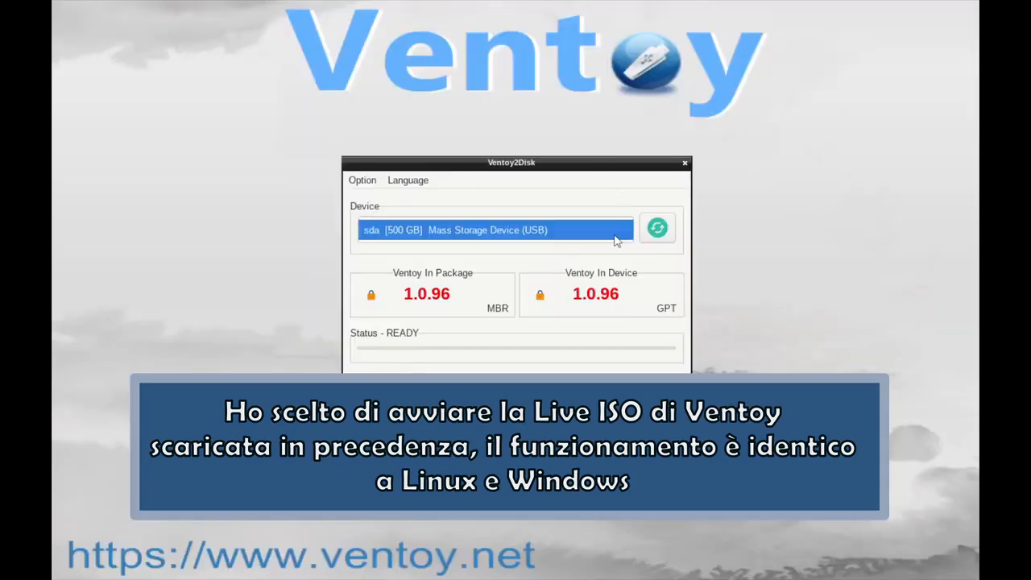
{"action": "left_click", "coordinate": [617, 238]}
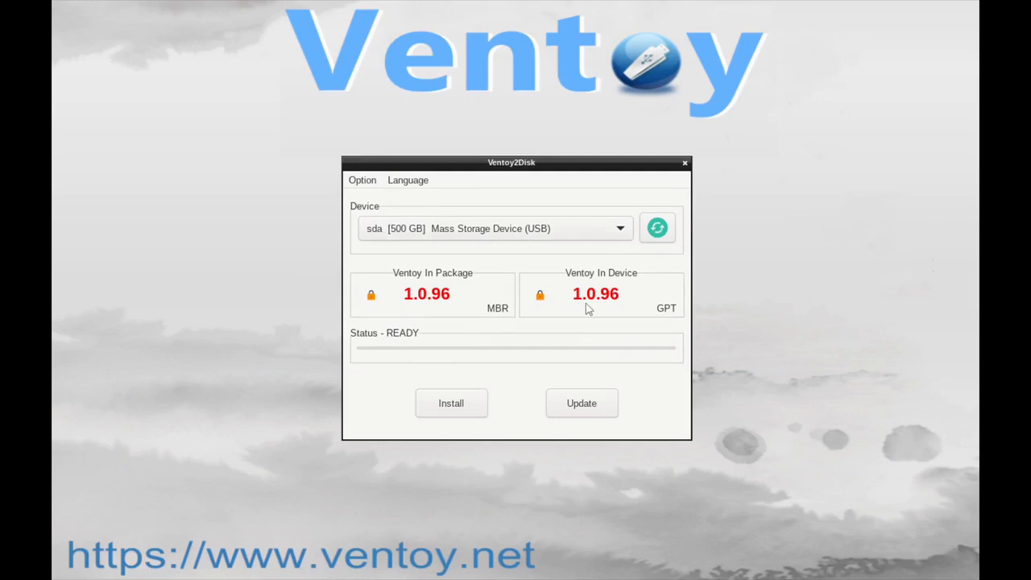
{"action": "left_click", "coordinate": [525, 234]}
{"action": "left_click", "coordinate": [617, 229]}
{"action": "left_click", "coordinate": [659, 228]}
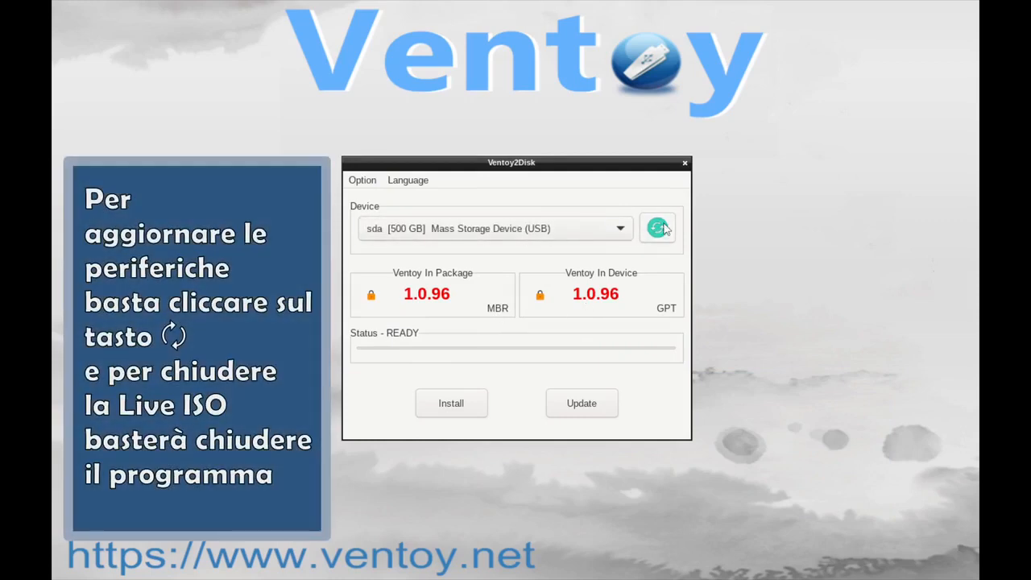
Step: Switch the target device to sdb [4 GB] Generic Flash Disk and back to sda [500 GB] Mass Storage Device
{"action": "left_click", "coordinate": [620, 230]}
{"action": "left_click", "coordinate": [620, 250]}
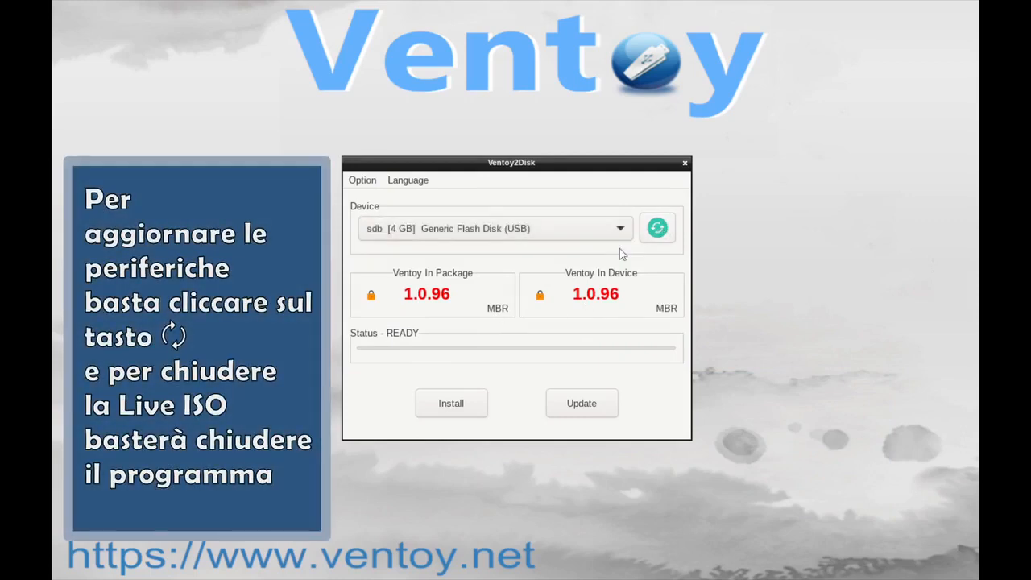
{"action": "left_click", "coordinate": [620, 231]}
{"action": "left_click", "coordinate": [615, 211]}
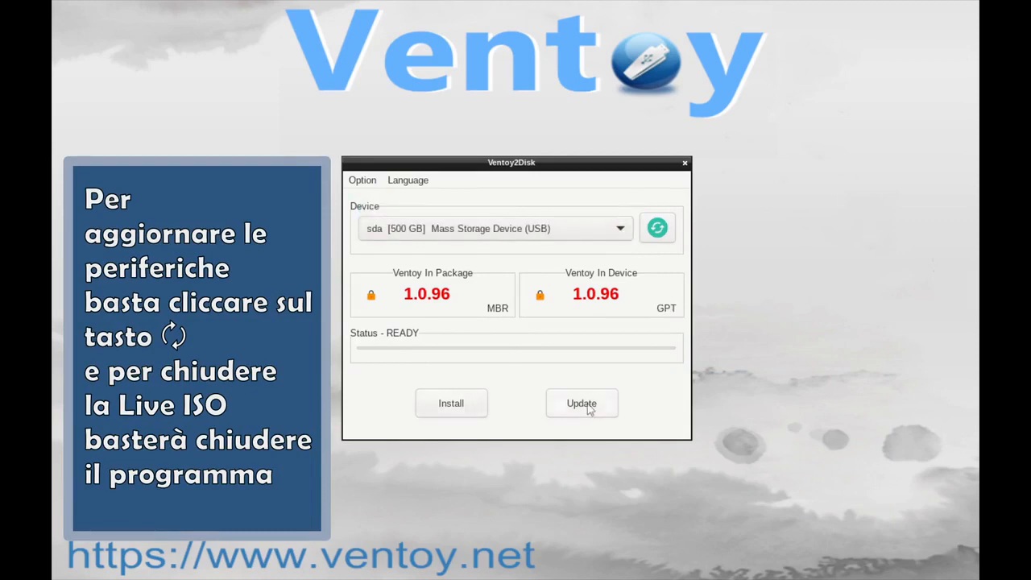
Step: Turn the Show All Devices option on and off again
{"action": "left_click", "coordinate": [361, 180]}
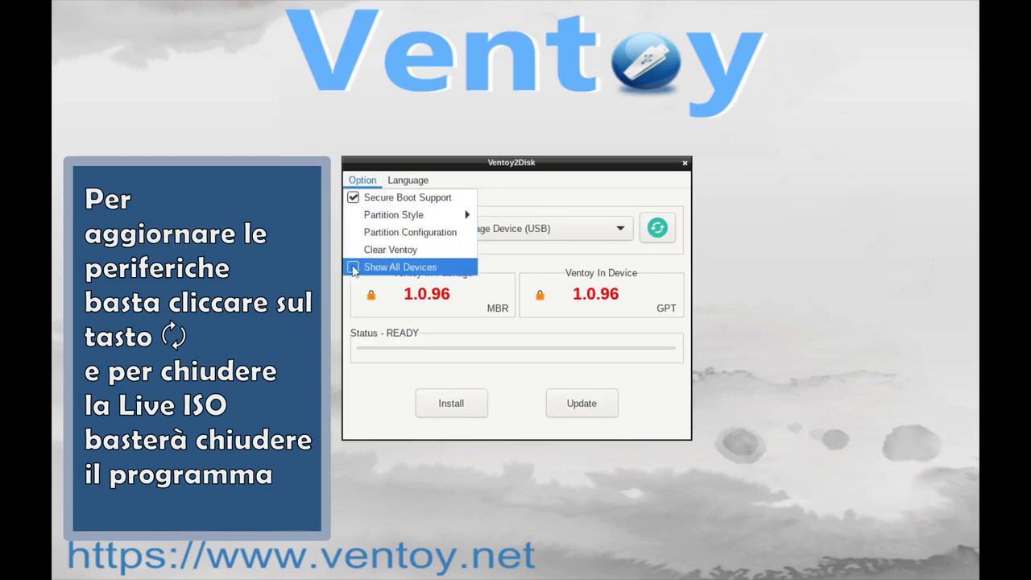
{"action": "left_click", "coordinate": [352, 267]}
{"action": "left_click", "coordinate": [362, 180]}
{"action": "left_click", "coordinate": [353, 267]}
Step: View the Partition Configuration settings and cancel the dialog
{"action": "left_click", "coordinate": [362, 179]}
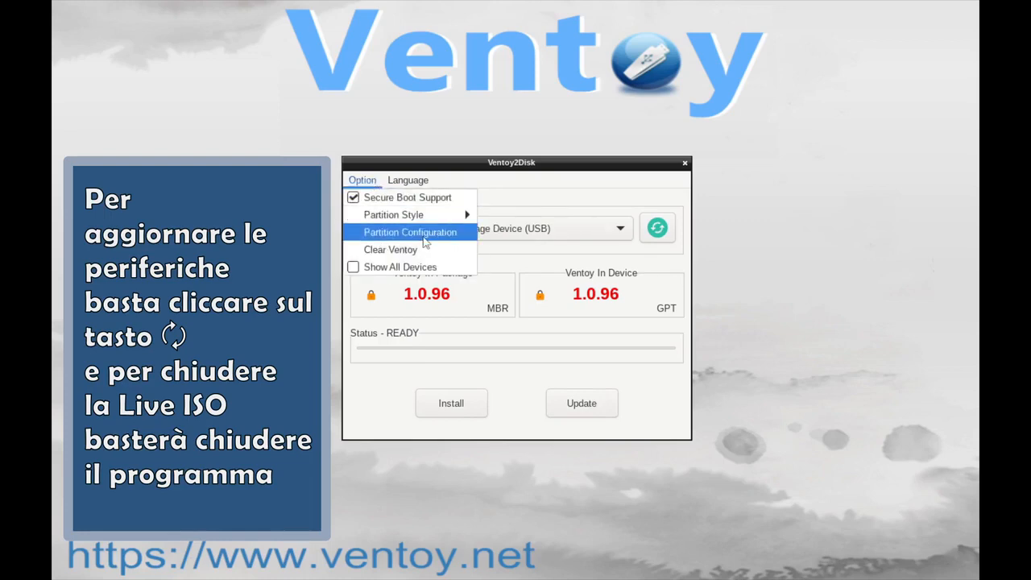
{"action": "left_click", "coordinate": [427, 233]}
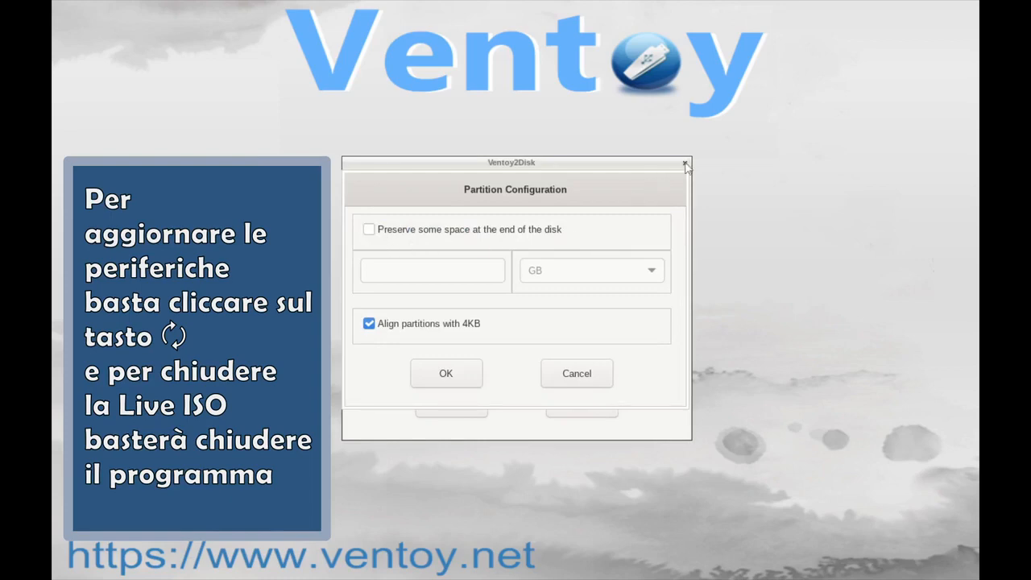
{"action": "left_click", "coordinate": [581, 375]}
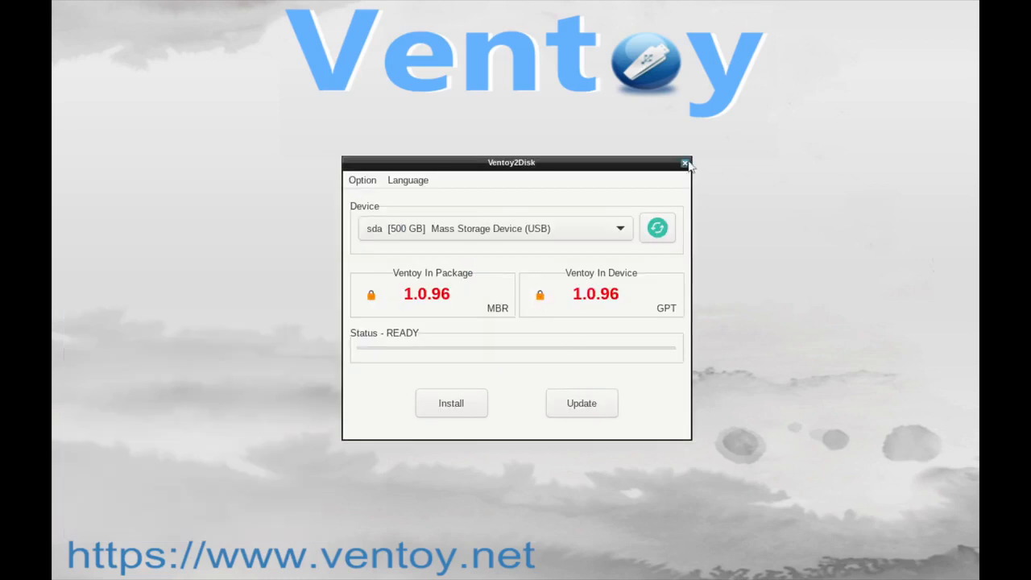
Step: Close Ventoy2Disk to leave the live session and start the installed Debian system
{"action": "left_click", "coordinate": [683, 166]}
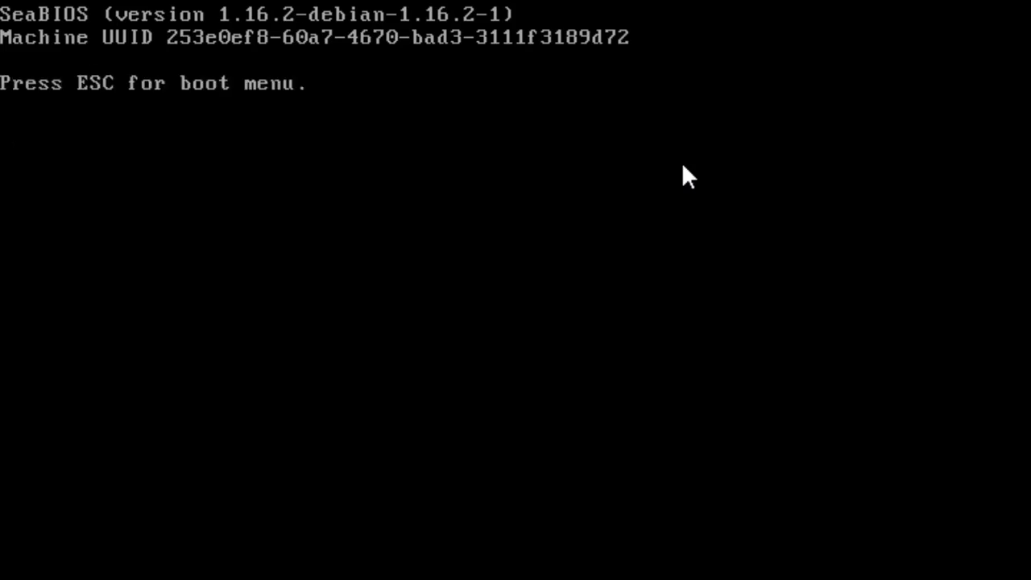
{"action": "key", "text": "Return"}
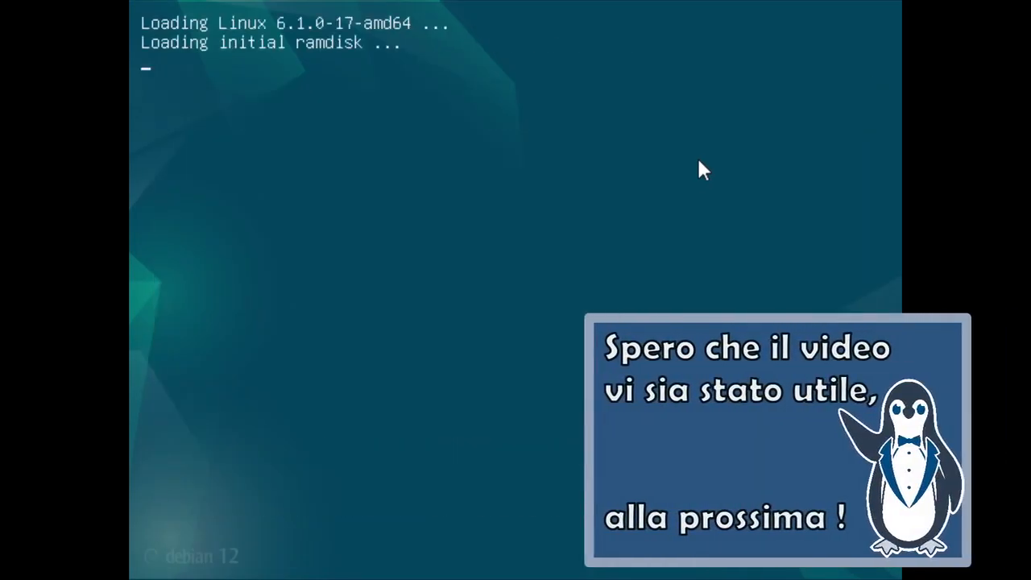